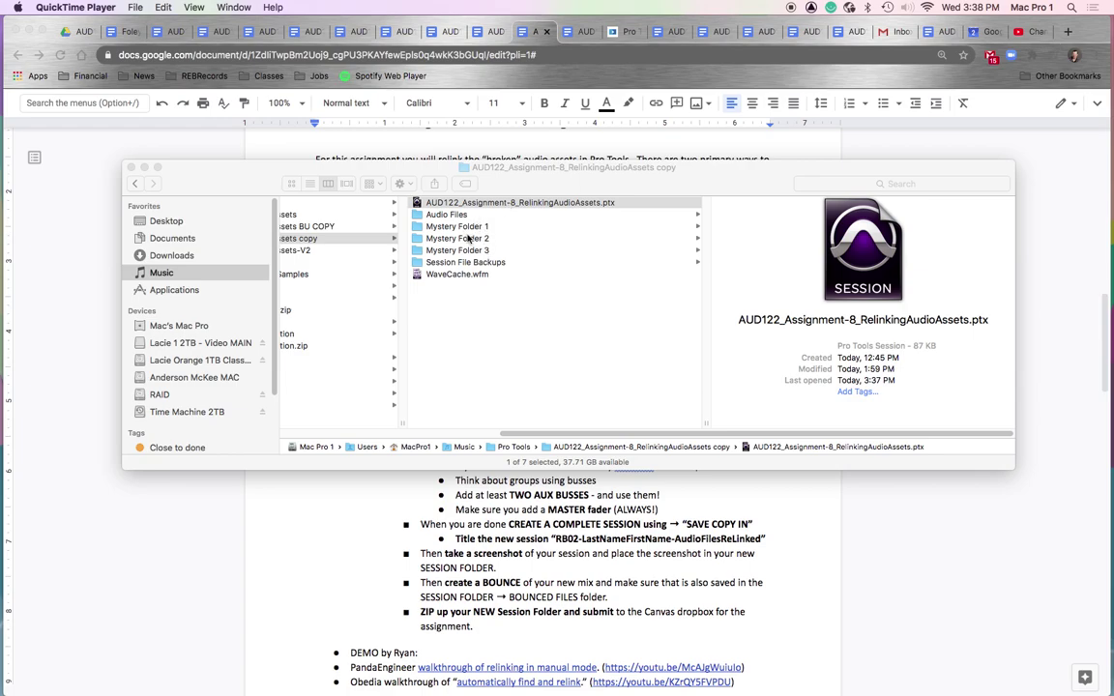
Step: Check the contents of Mystery Folder 1 and Mystery Folder 2, and open the session AUD122_Assignment-8_RelinkingAudioAssets.ptx in Pro Tools
left_click(478, 227)
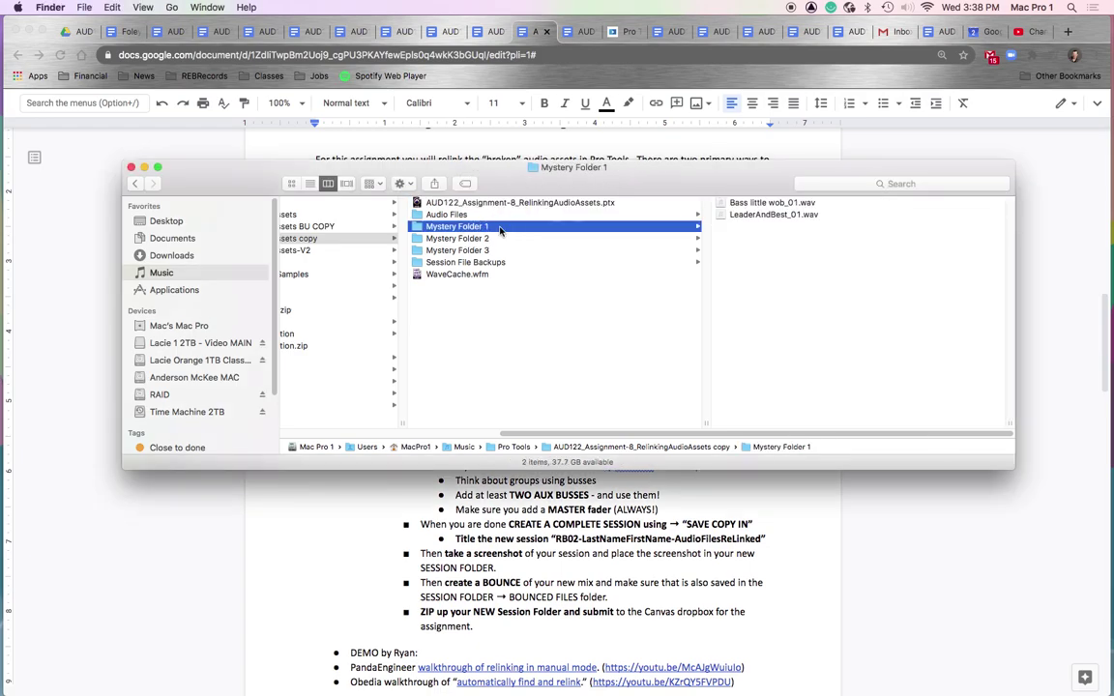
left_click(478, 240)
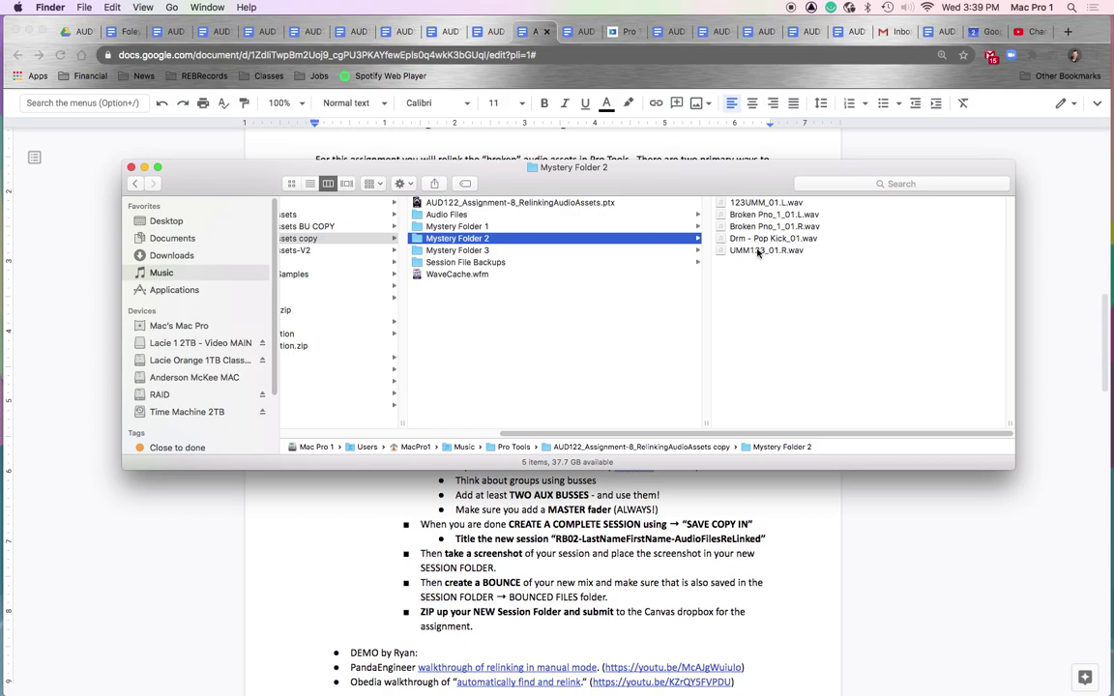
double_click(522, 205)
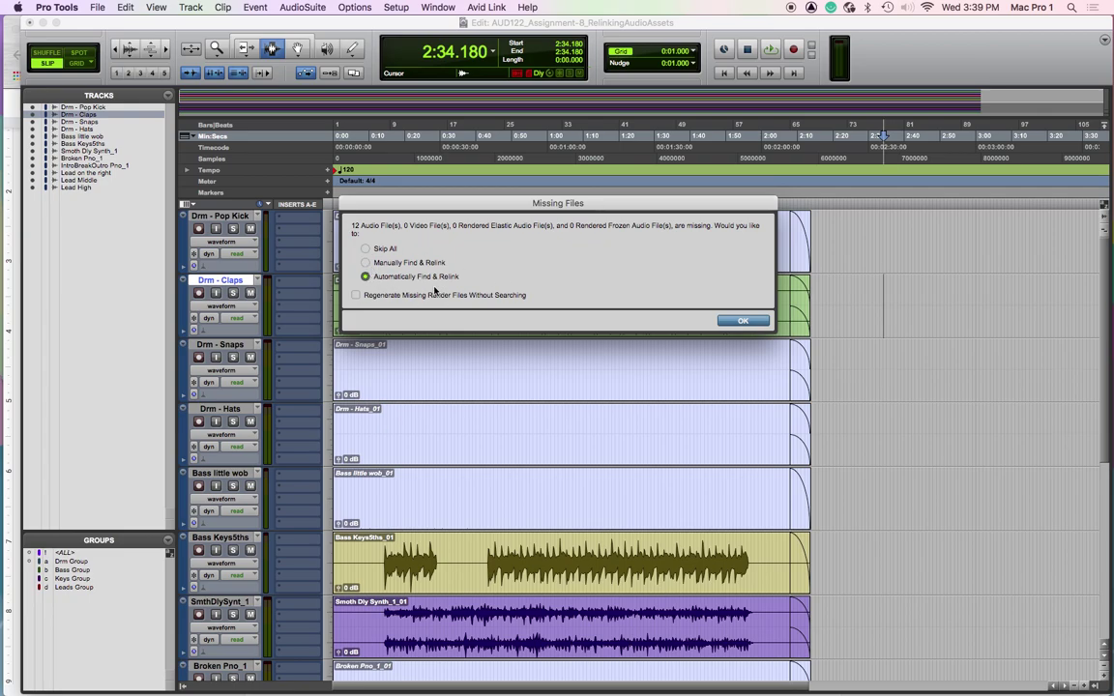
Step: Choose Manually Find & Relink for the missing files, and enlarge the Relink window and its list of files to relink
left_click(366, 261)
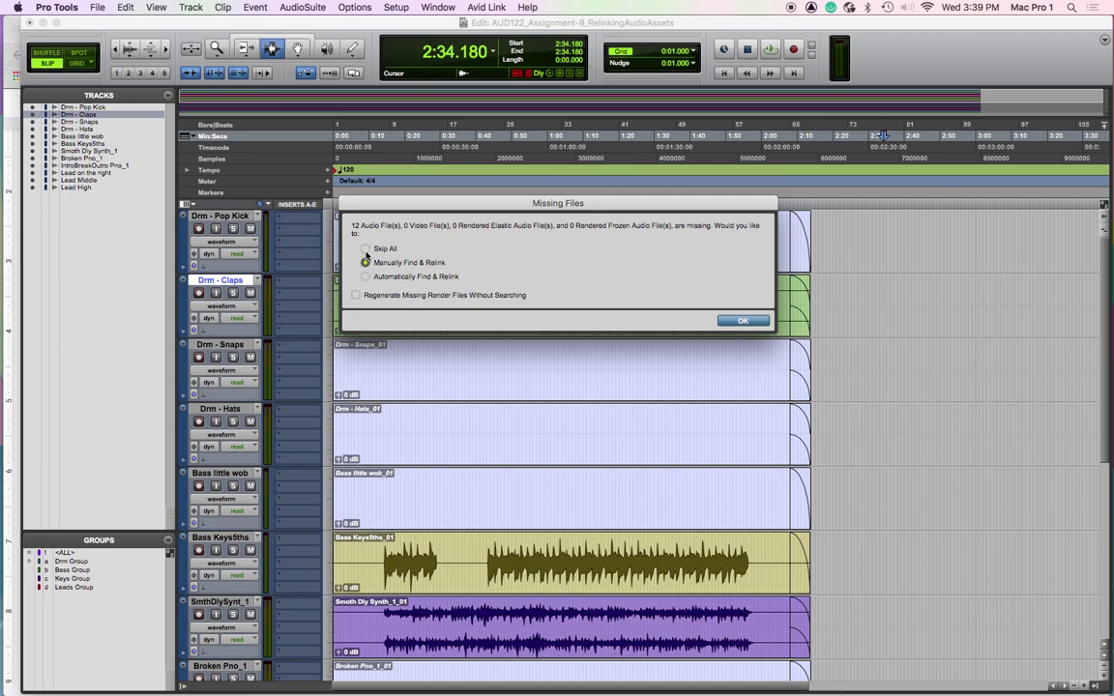
left_click(749, 320)
left_click_drag(404, 22, 563, 30)
left_click_drag(784, 365, 1054, 639)
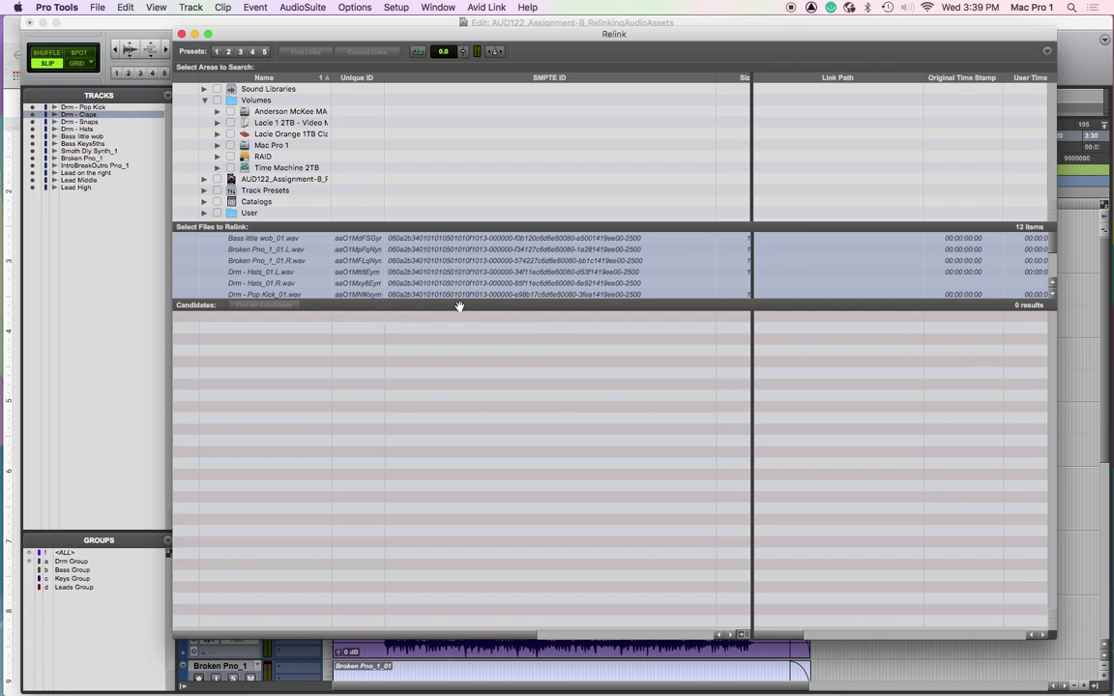
left_click_drag(510, 306, 510, 420)
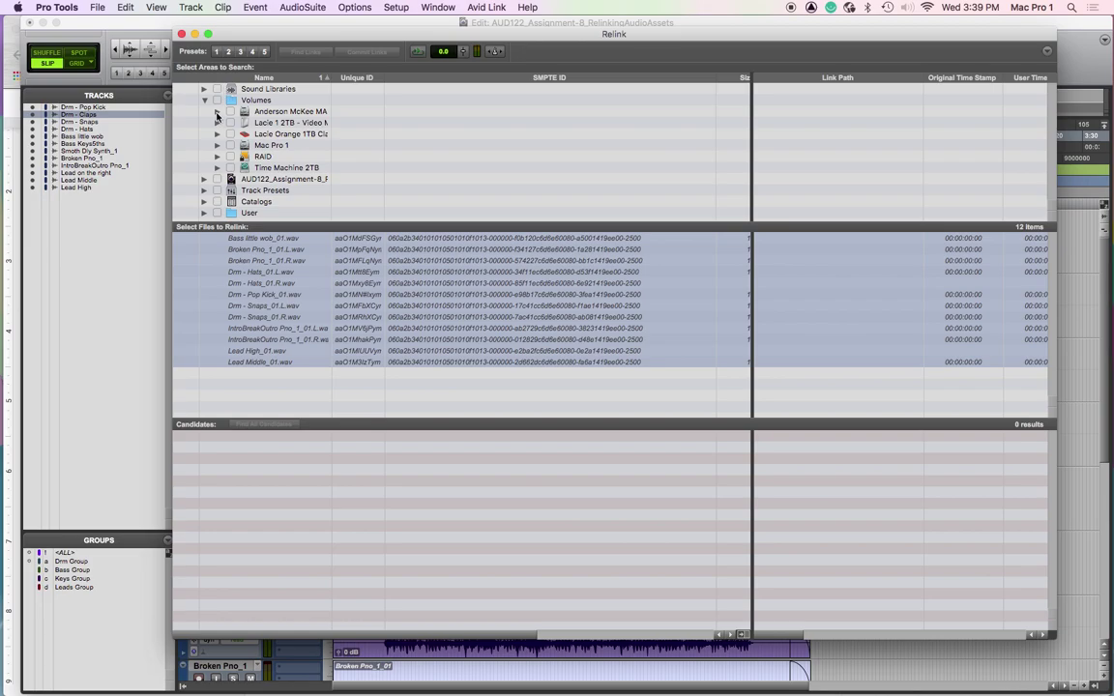
Step: Collapse Volumes in the search areas and expand User > MacPro1 > Music > Pro Tools
left_click(204, 101)
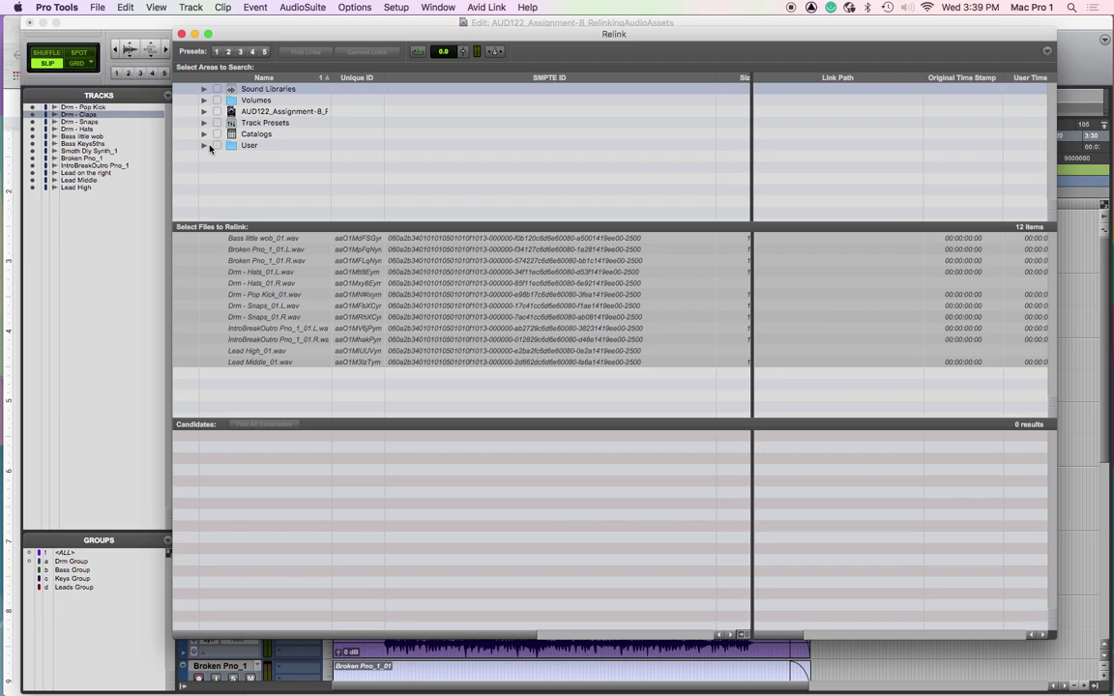
left_click(204, 145)
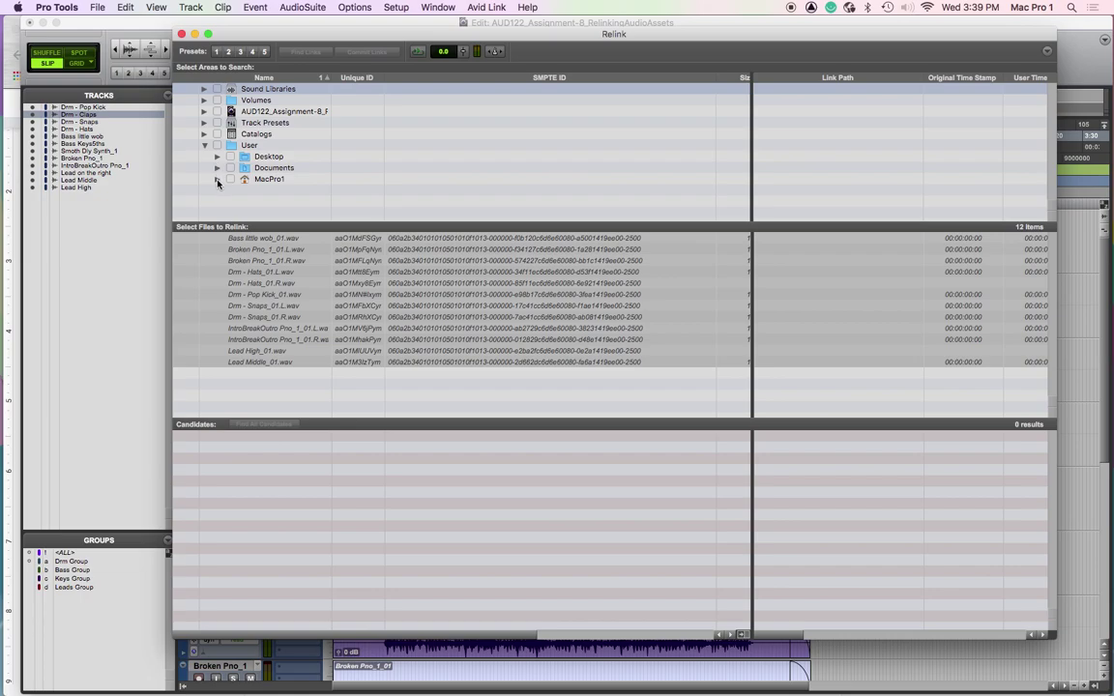
left_click(217, 180)
scroll(254, 193, "down", 4)
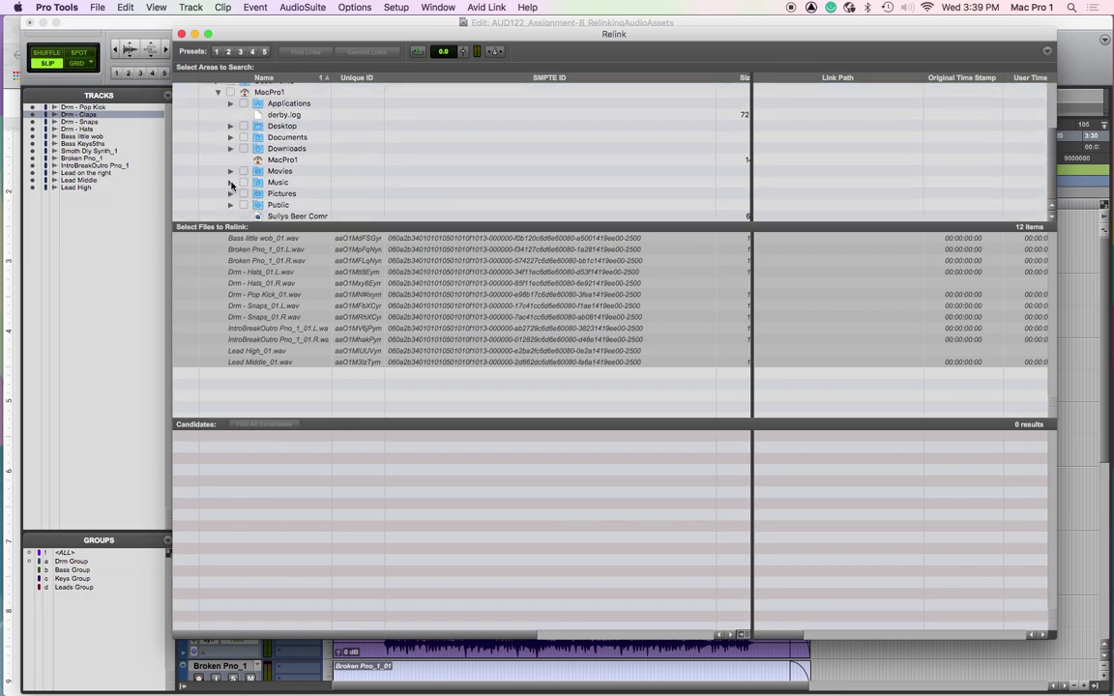
left_click(230, 183)
scroll(261, 169, "down", 4)
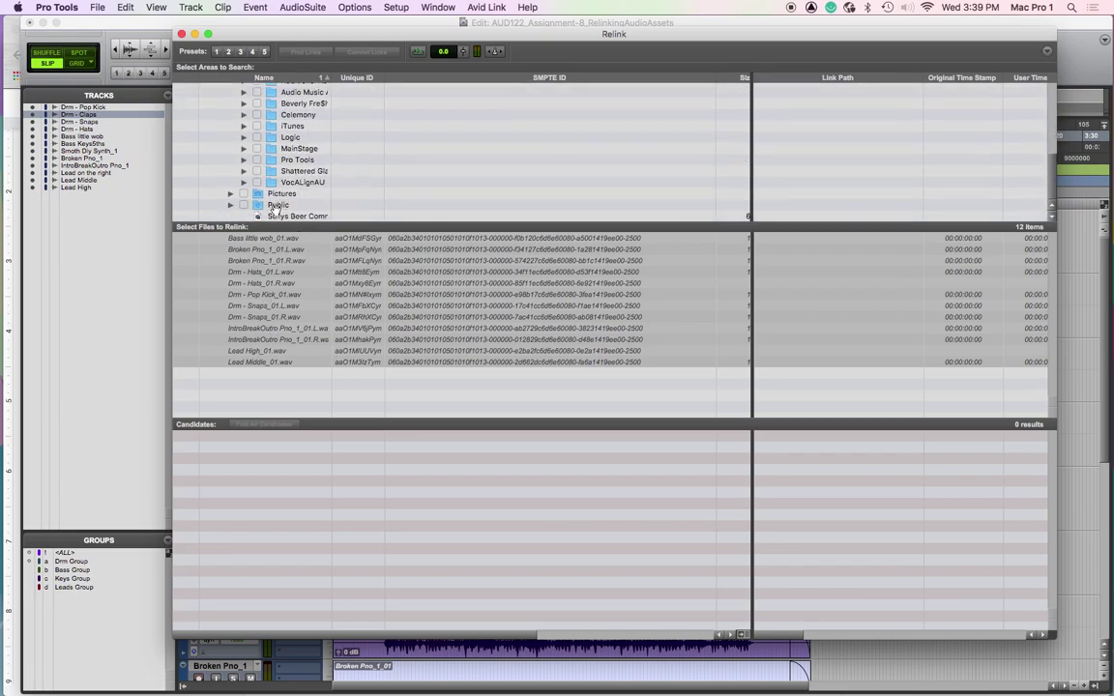
left_click(244, 160)
scroll(276, 184, "down", 2)
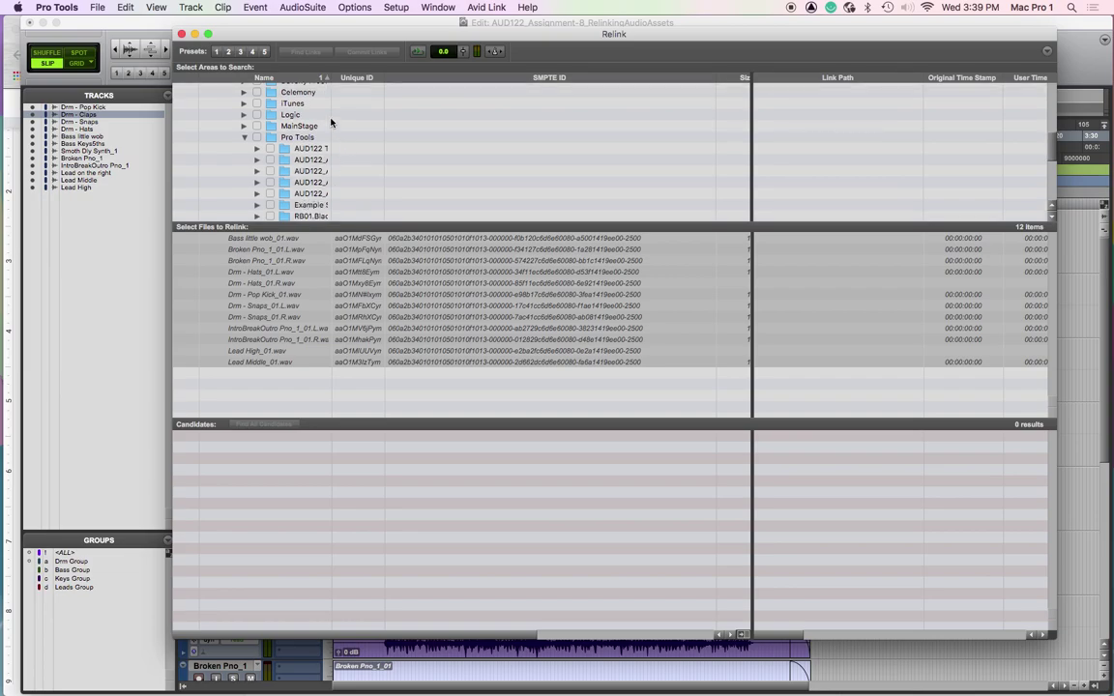
Step: Widen the Name column until the full folder names are readable, and sort the Relink lists by name
left_click(340, 77)
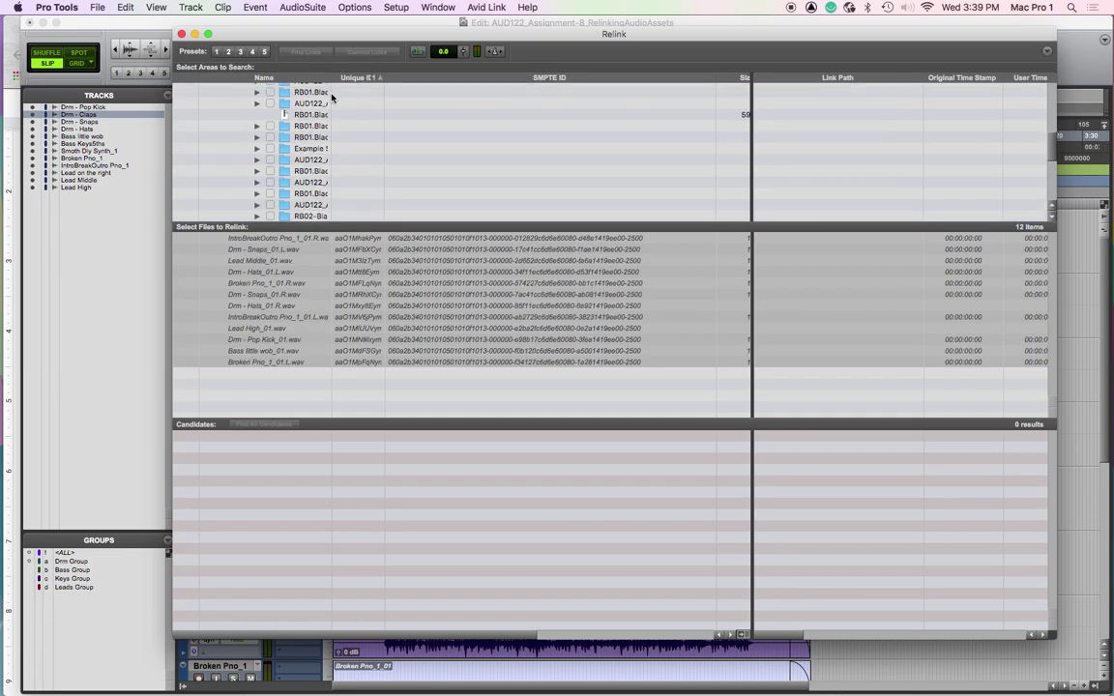
left_click_drag(332, 96, 571, 108)
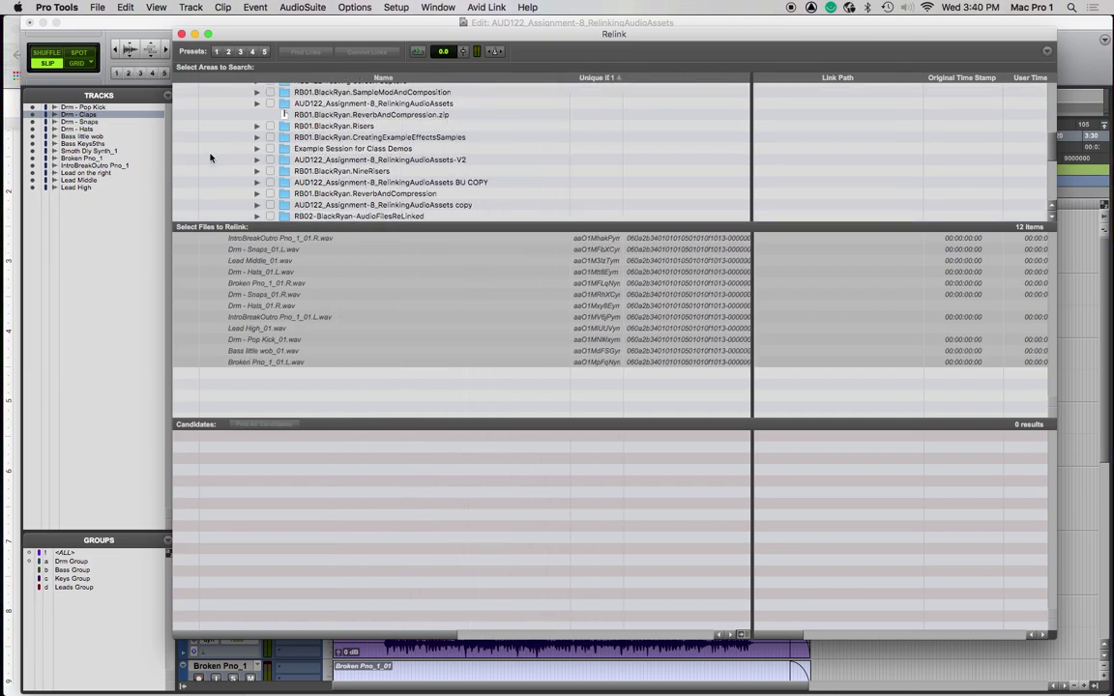
scroll(211, 158, "up", 3)
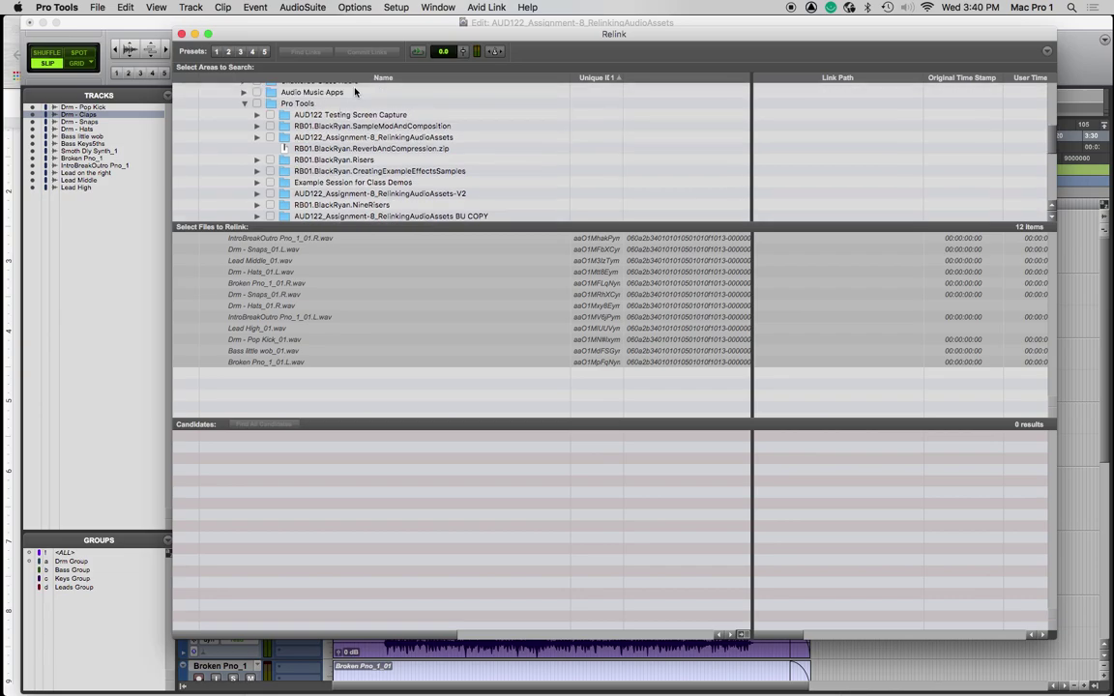
left_click(352, 79)
Step: Expand AUD122_Assignment-8_RelinkingAudioAssets copy and mark Mystery Folder 1, Mystery Folder 2 and Mystery Folder 3 as the areas to search
scroll(334, 145, "down", 5)
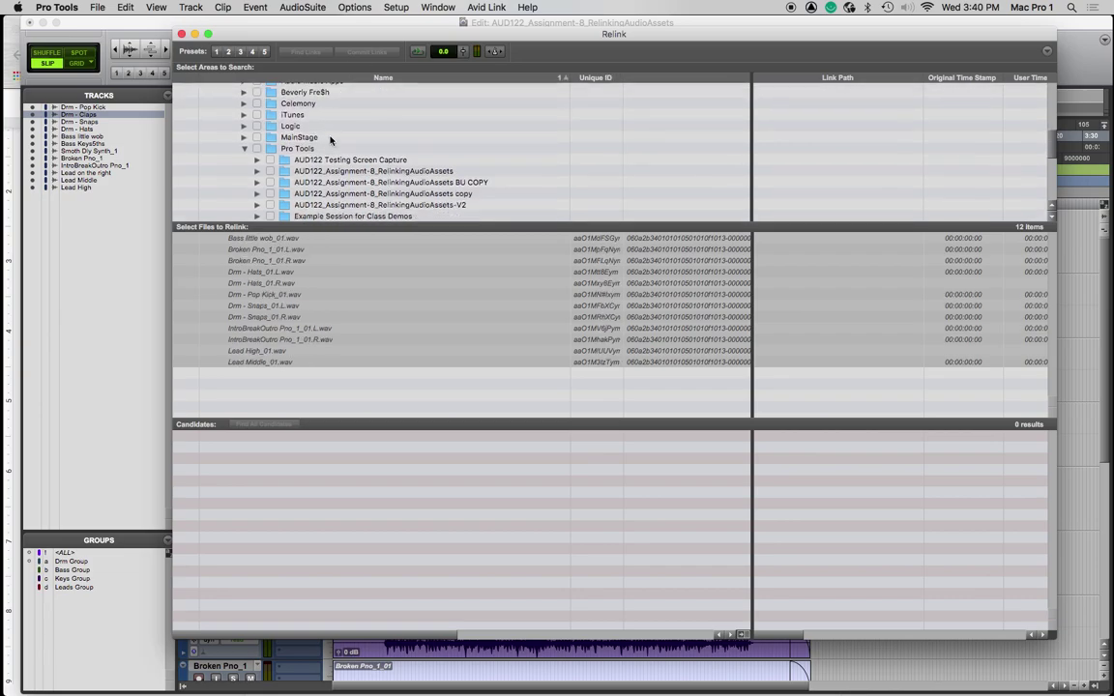
scroll(428, 120, "up", 1)
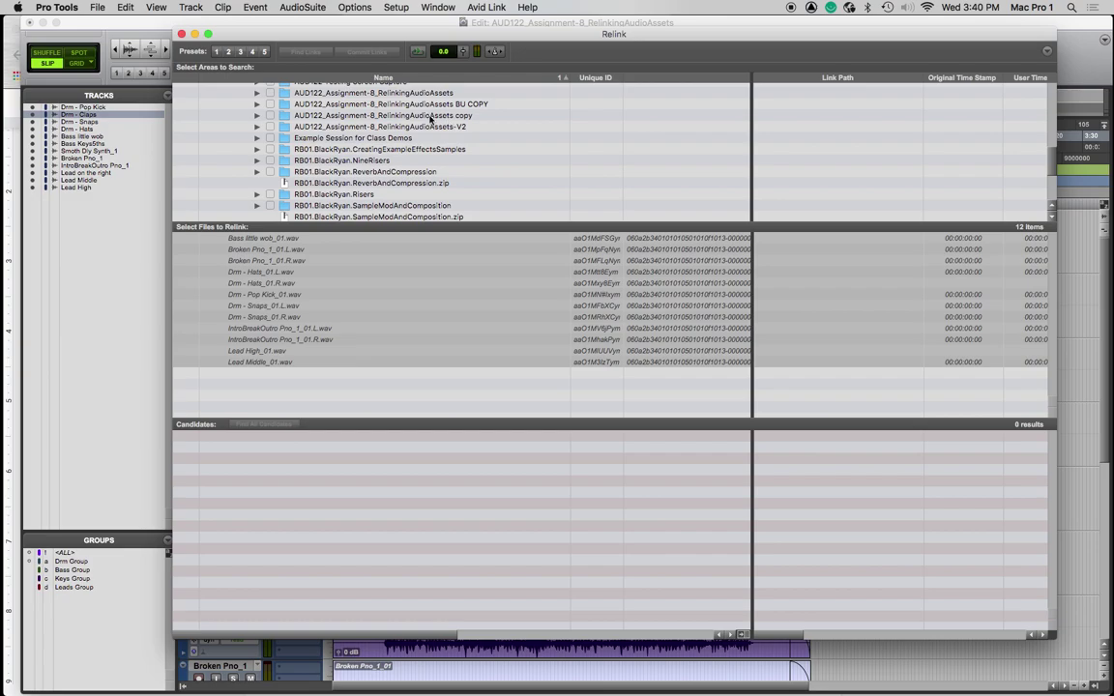
left_click(257, 115)
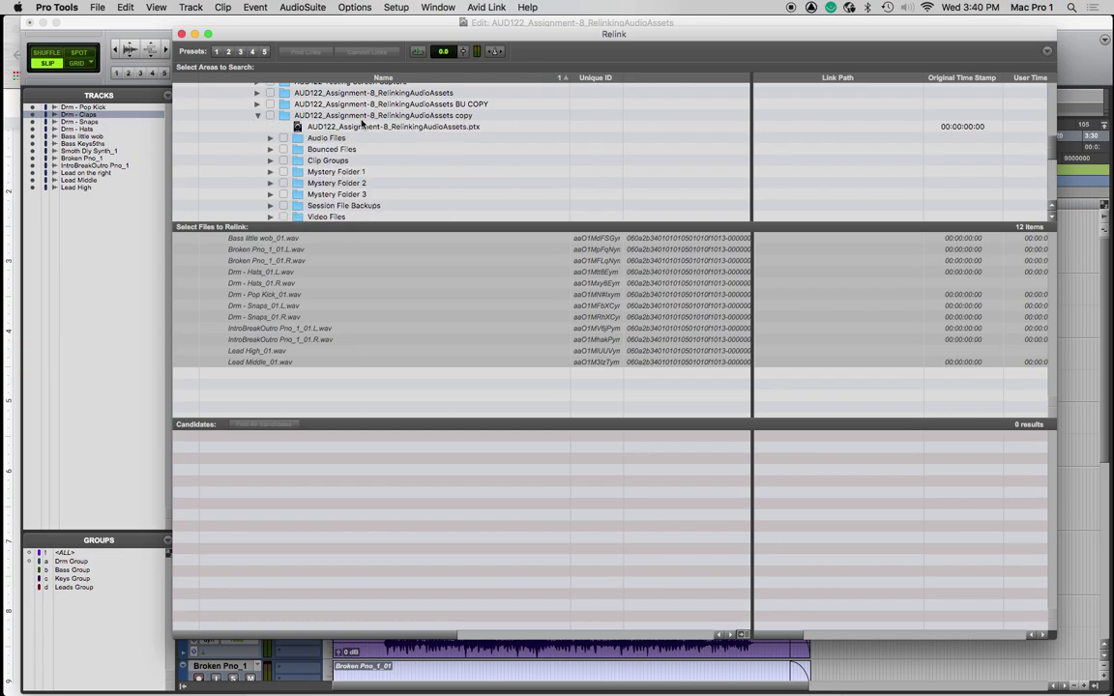
left_click(283, 172)
left_click(283, 183)
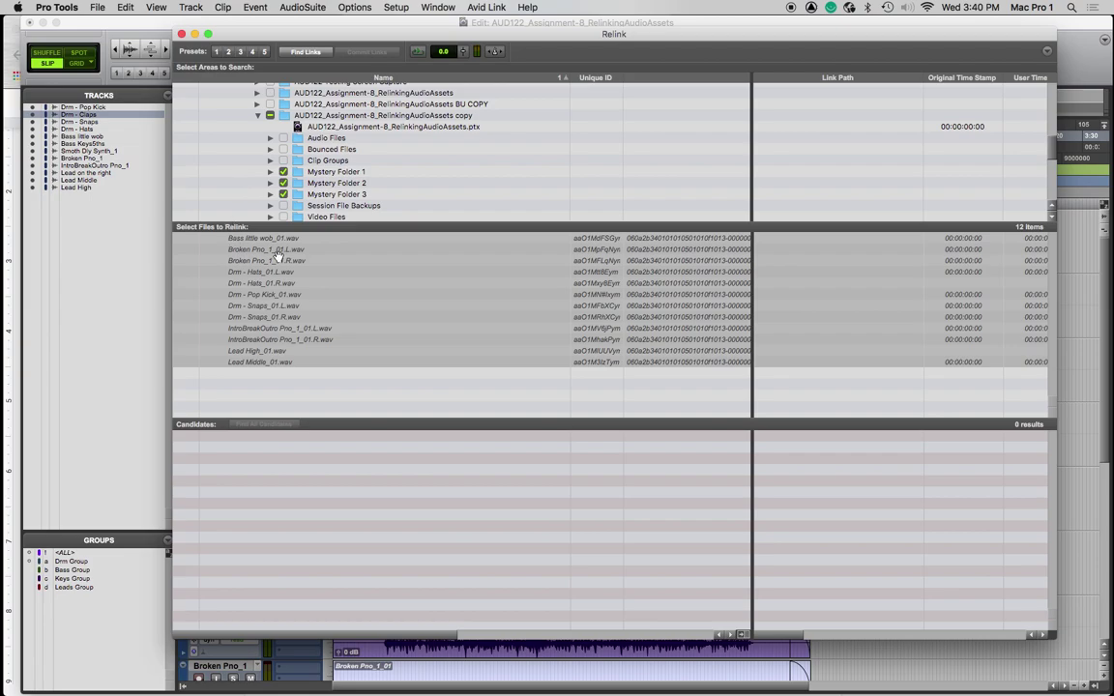
Step: Find links for the missing files using Find By File ID with matching format and duration, dismissing the Adobe Flash Player update
left_click(307, 52)
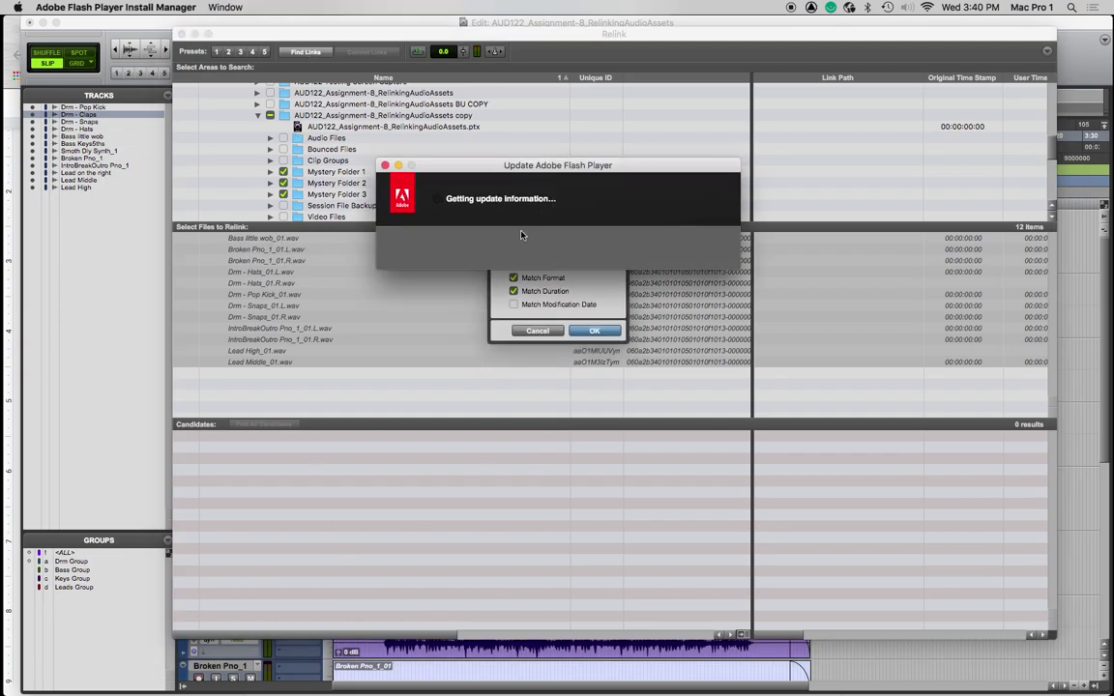
left_click(385, 165)
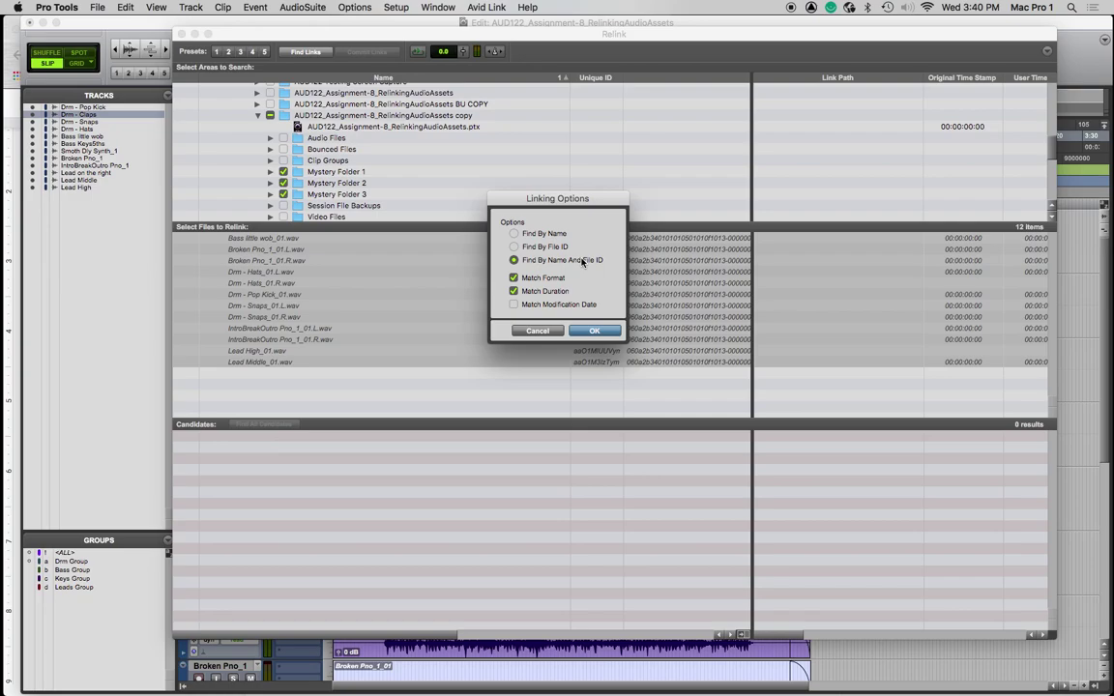
left_click(514, 248)
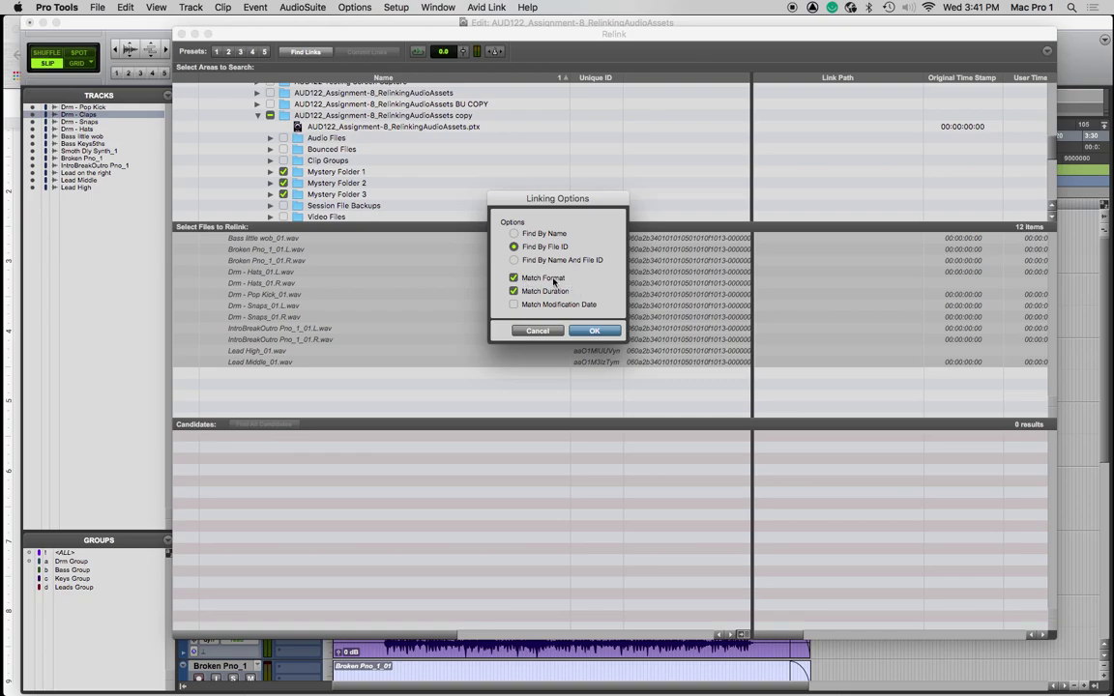
left_click(611, 332)
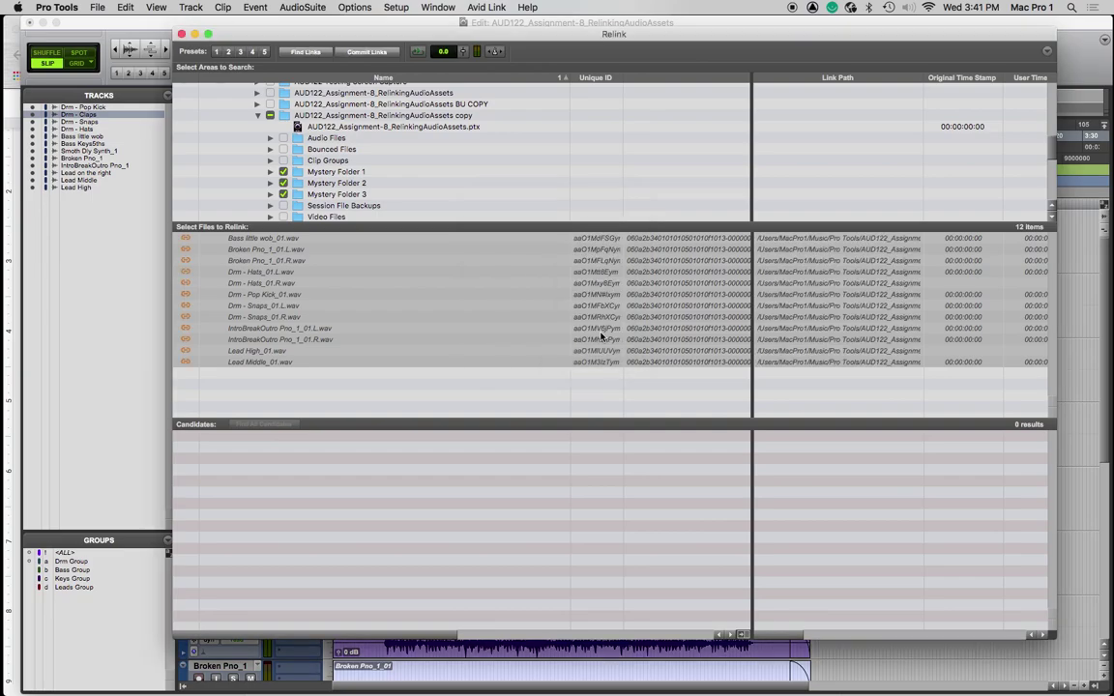
Step: Review the relink candidate for each missing file, from Bass little wob_01.wav down to Lead Middle_01.wav
left_click(228, 238)
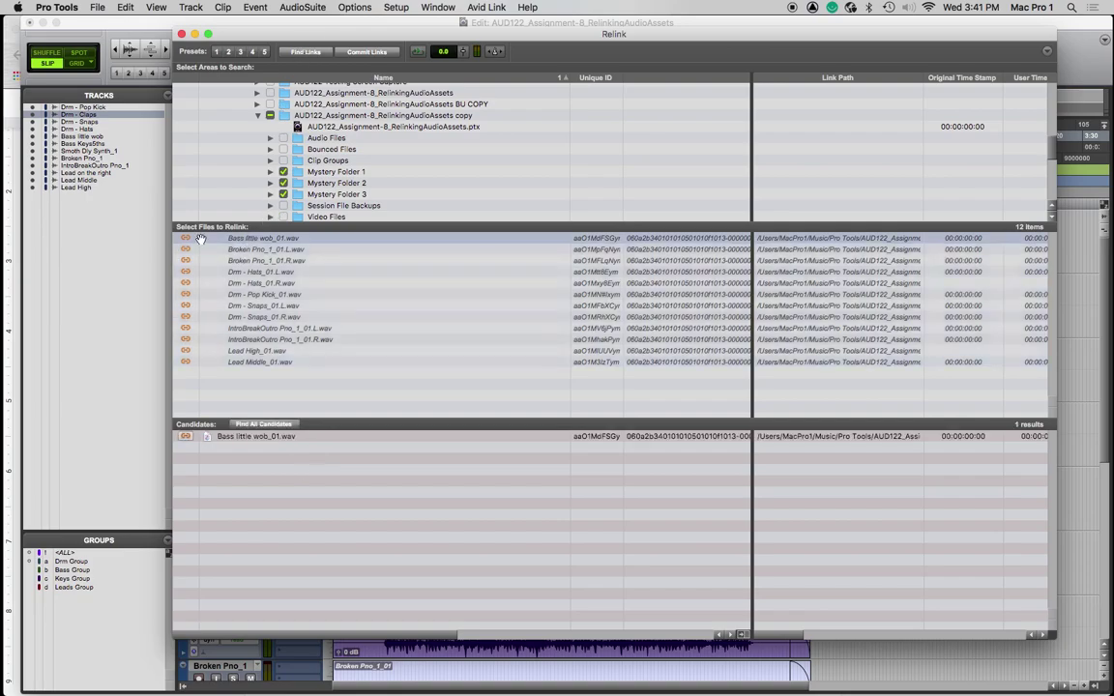
left_click(259, 250)
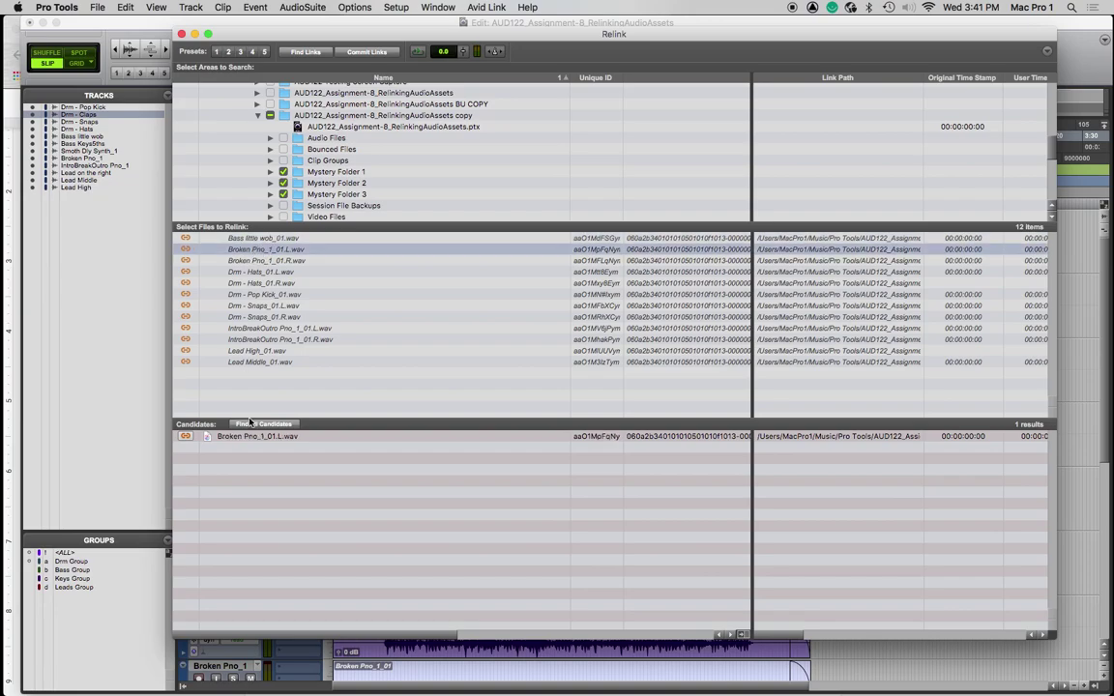
key("Down")
left_click(238, 272)
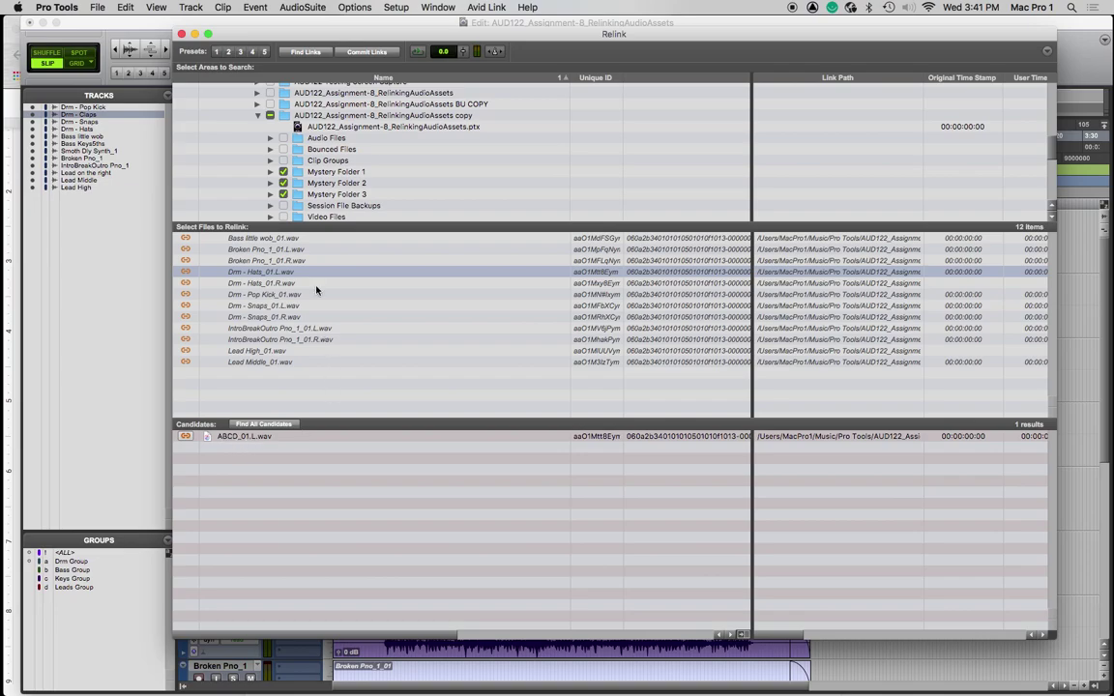
key("Down")
key("Down")
key("Down")
key("Down")
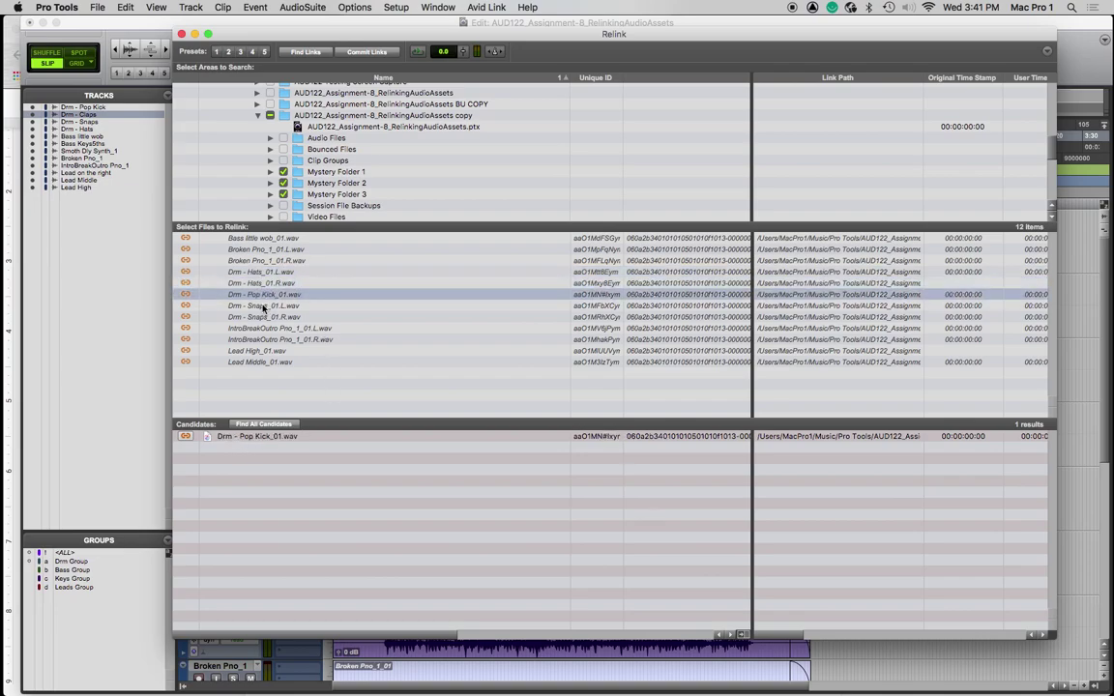
key("Down")
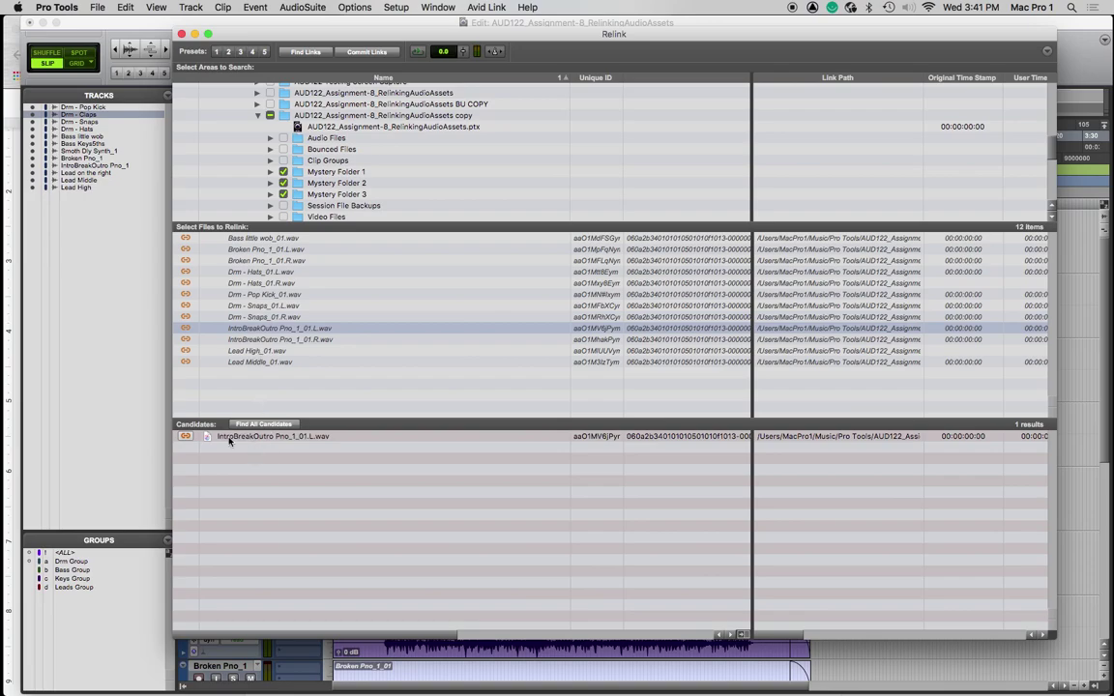
key("Down")
key("Down")
key("Down")
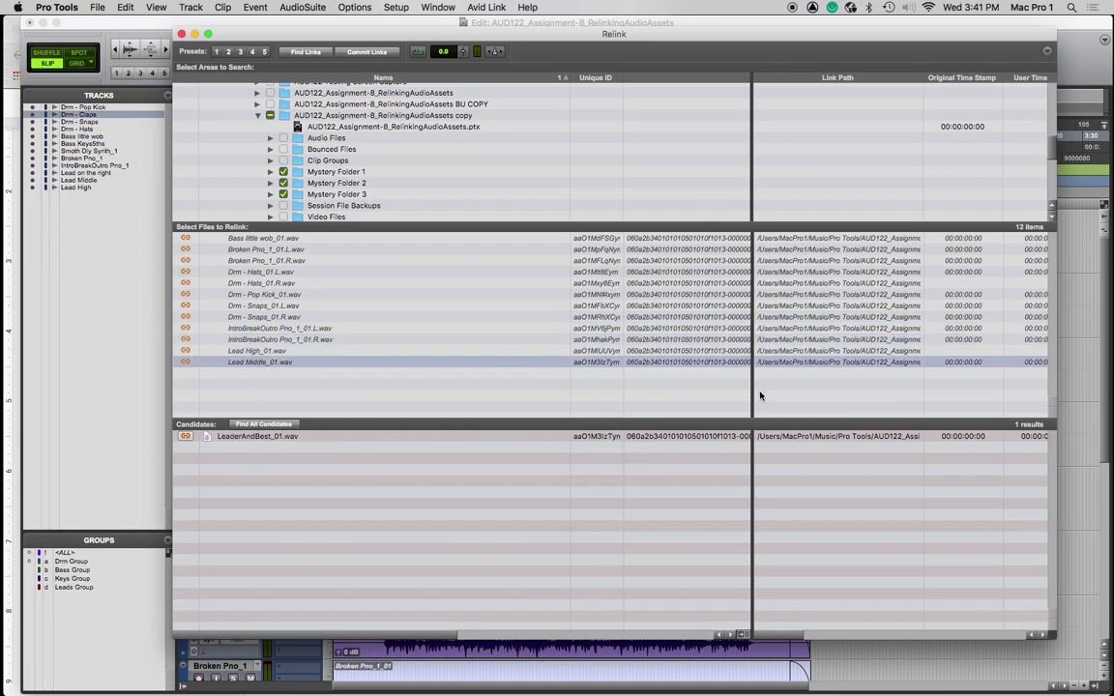
Step: Select Drm - Snaps_01.L.wav, and reposition and widen the Relink window and its main pane to expose the Size and Waveform columns
left_click_drag(653, 43, 540, 39)
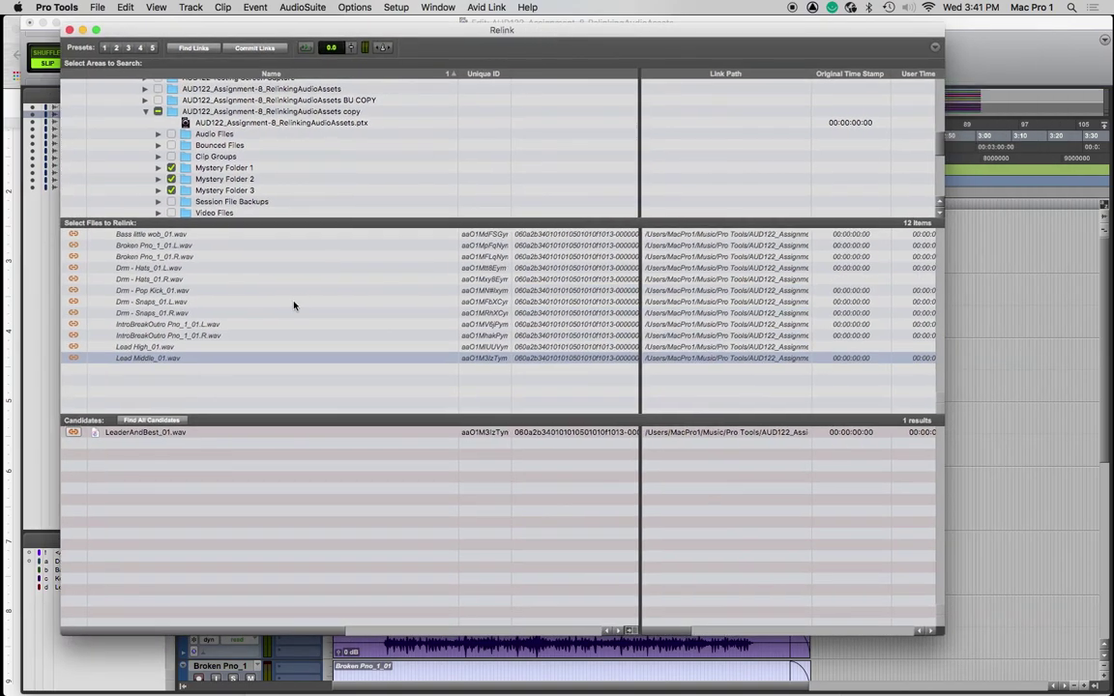
left_click(152, 304)
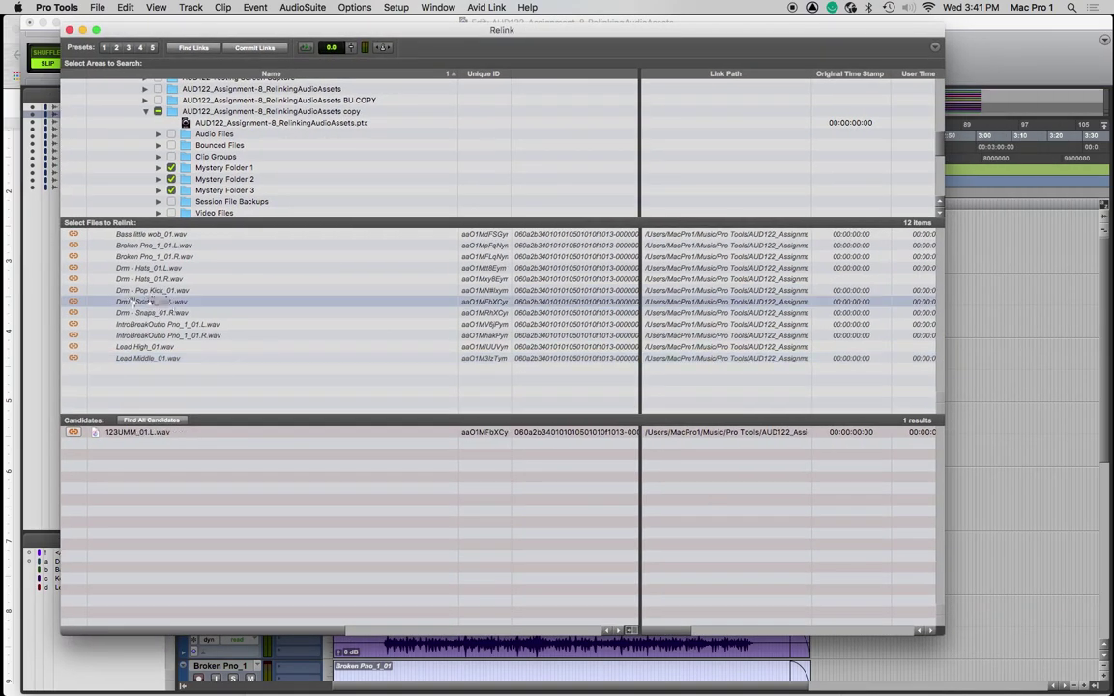
left_click_drag(641, 398, 909, 394)
left_click_drag(940, 638, 1111, 652)
left_click_drag(908, 536, 961, 532)
Step: Audition the candidate audio for Drm - Snaps_01.L.wav and for both the IntroBreakOutro Pno_1_01 left and right files
left_click(925, 435)
left_click(913, 433)
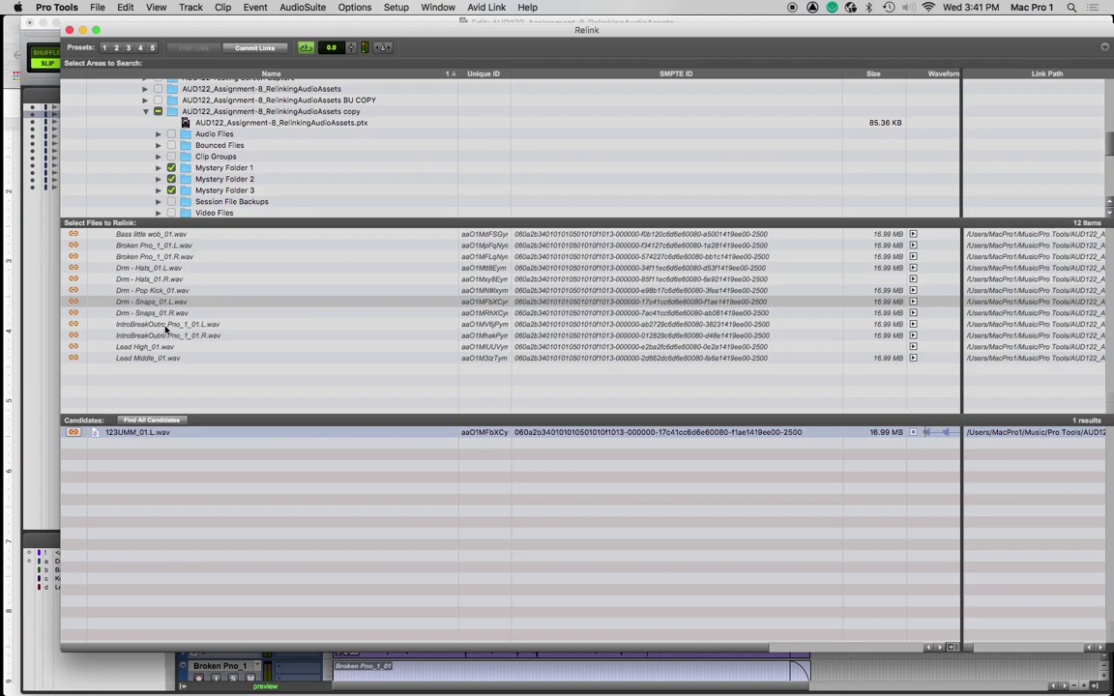
left_click(197, 325)
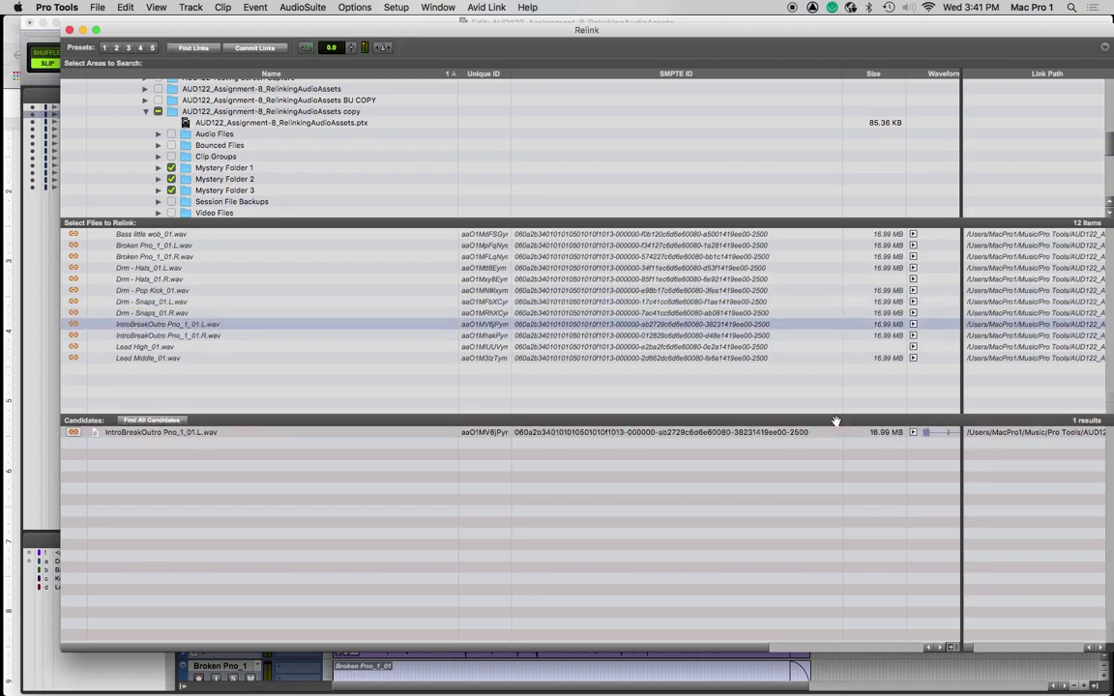
left_click(942, 433)
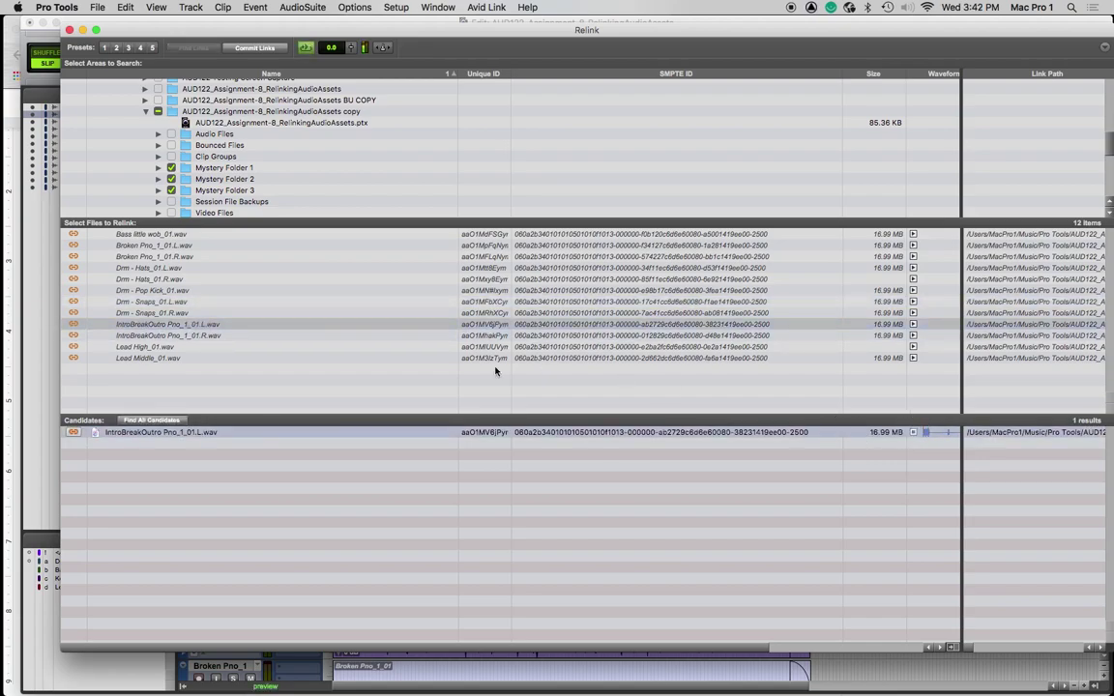
left_click(211, 336)
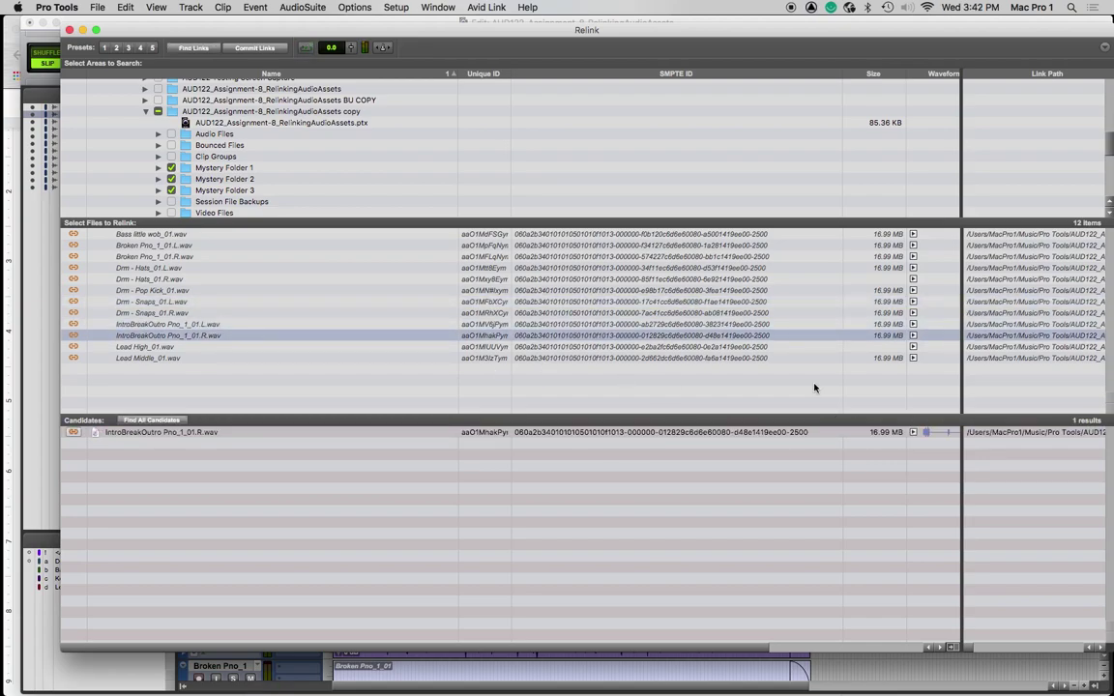
left_click(917, 434)
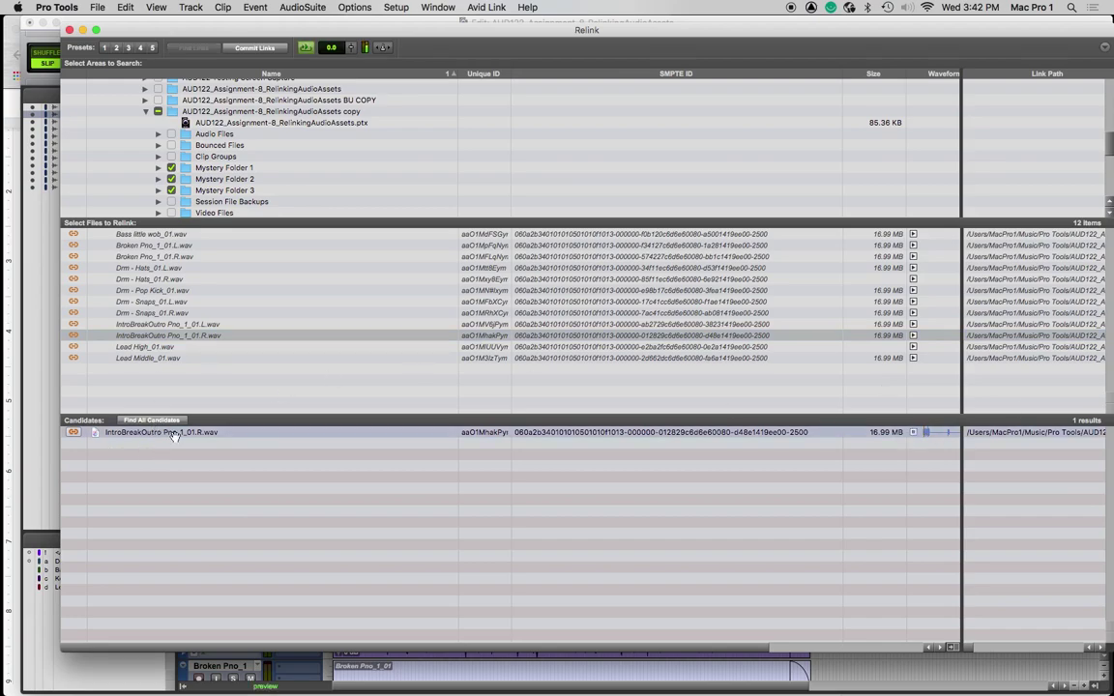
Step: Check the candidate for Lead Middle_01.wav, commit the links for all the missing files, and close the Relink window
left_click(149, 358)
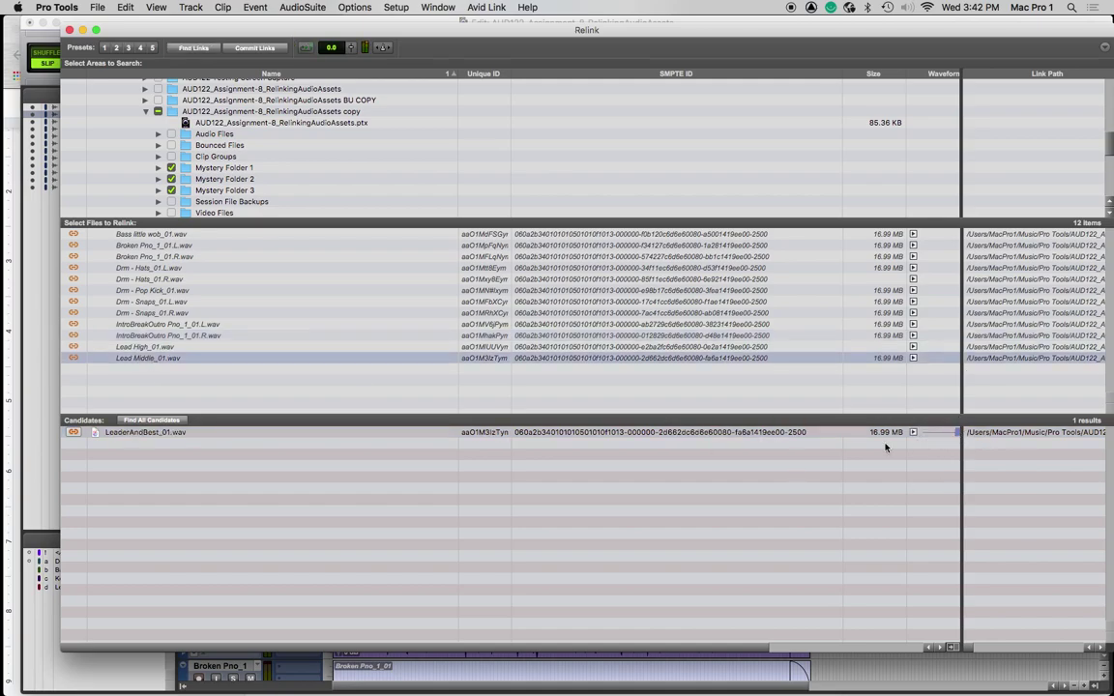
left_click(254, 48)
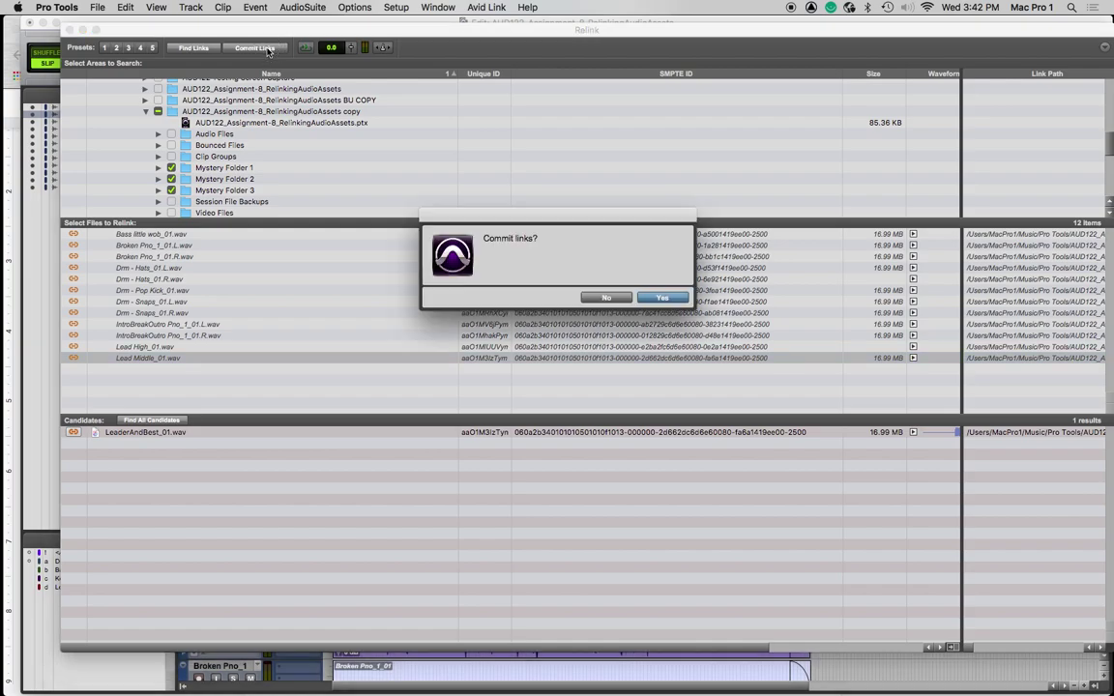
left_click(662, 298)
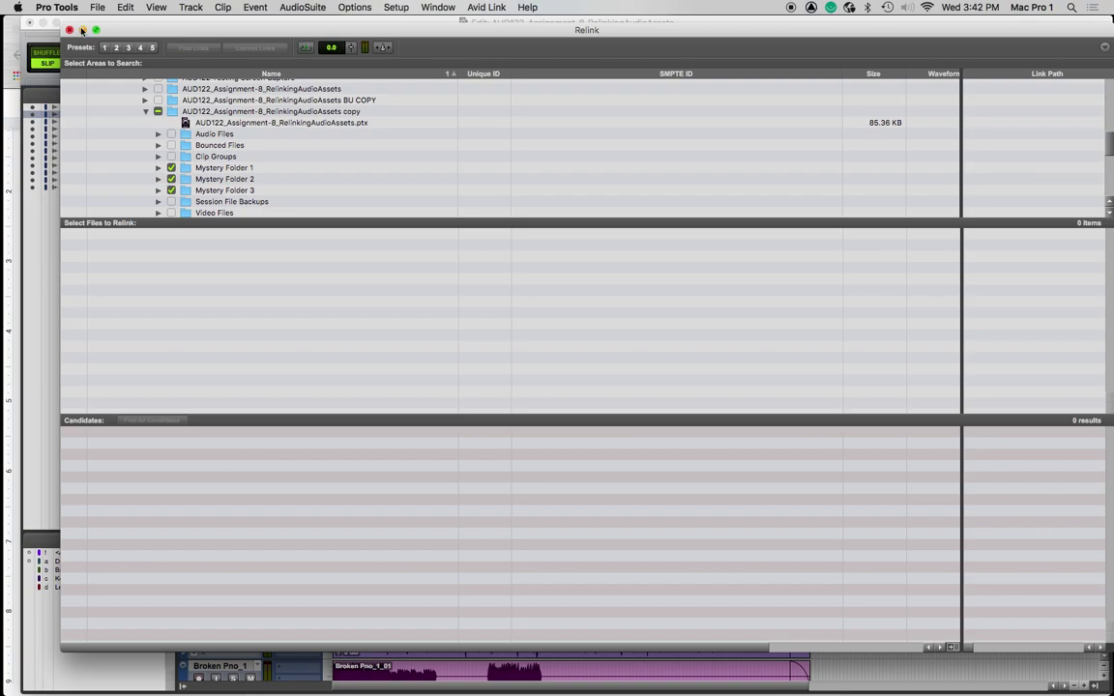
left_click(69, 30)
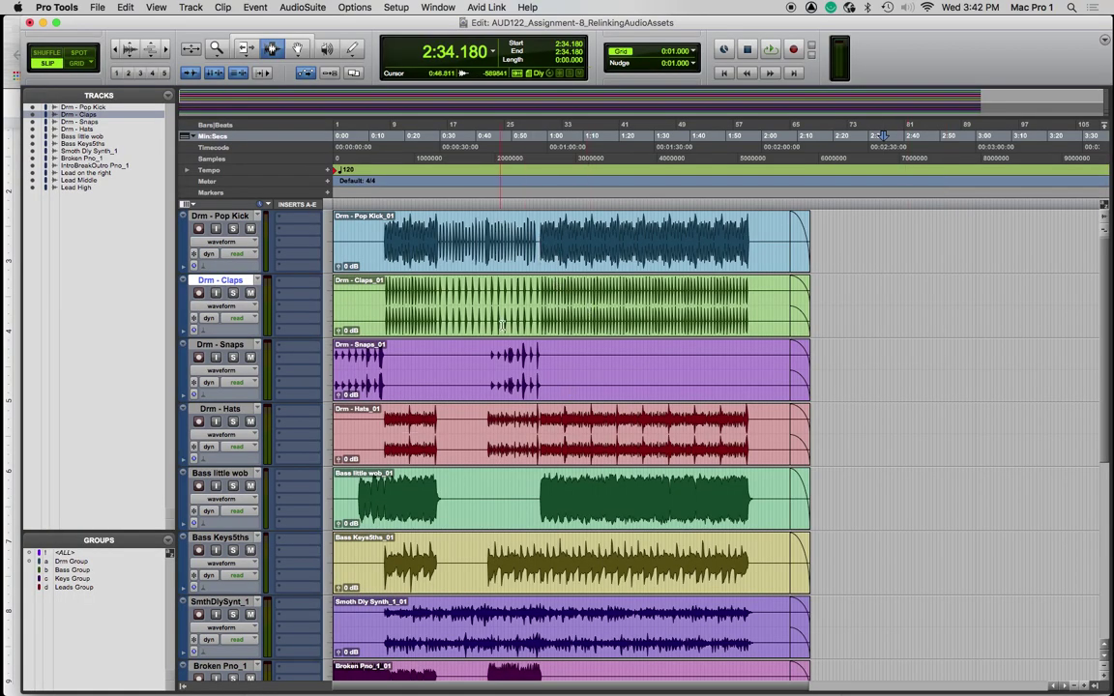
Step: Check the relinked clips for waveforms on every track and play a short passage from the session start
scroll(507, 329, "down", 10)
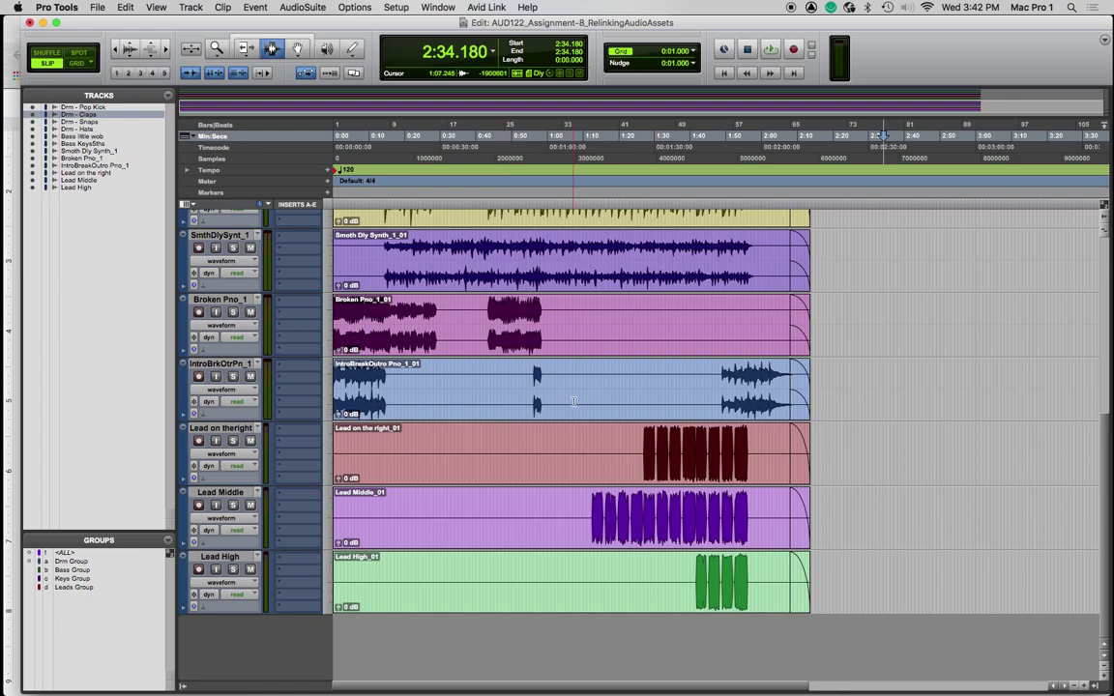
scroll(572, 402, "up", 8)
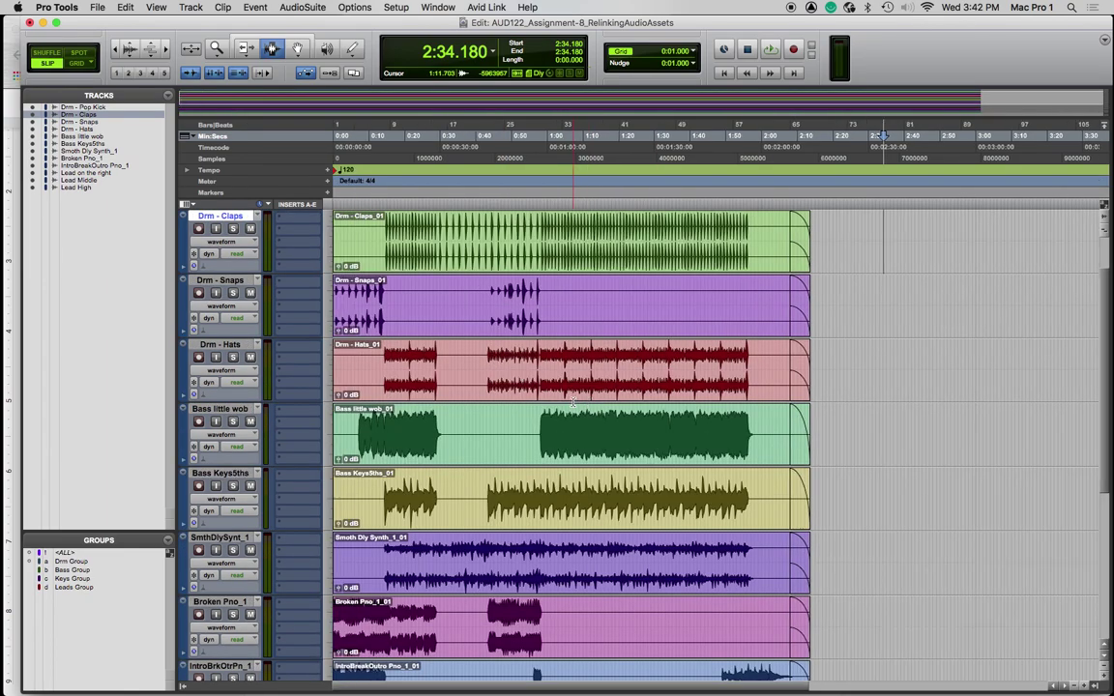
left_click(380, 193)
key("Return")
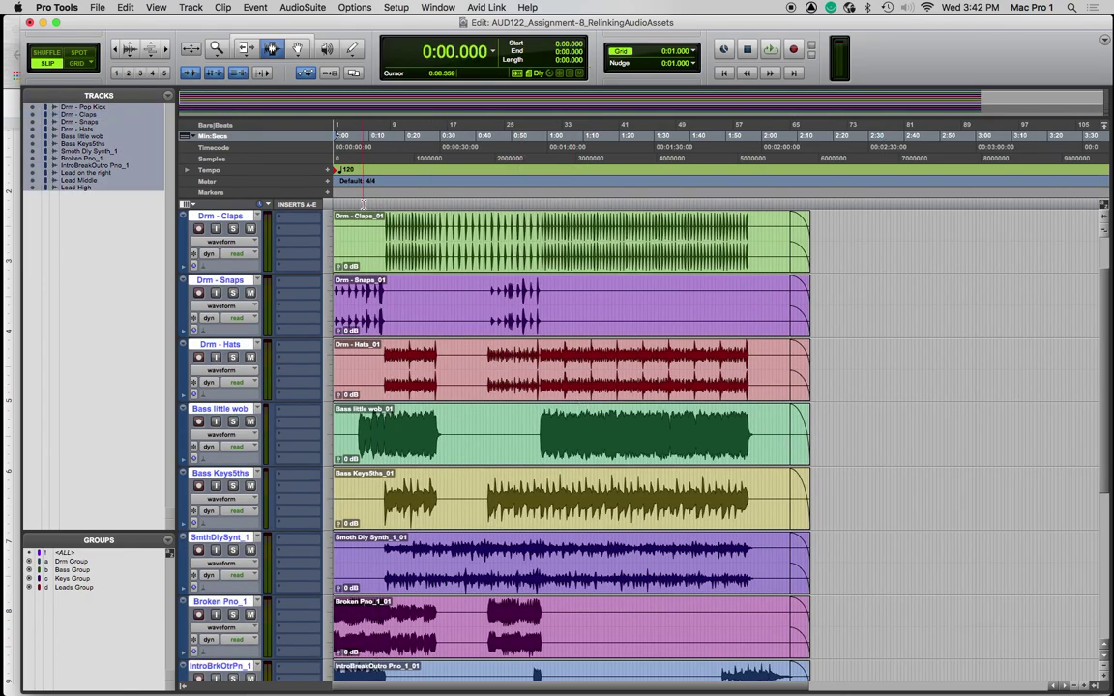
key("space")
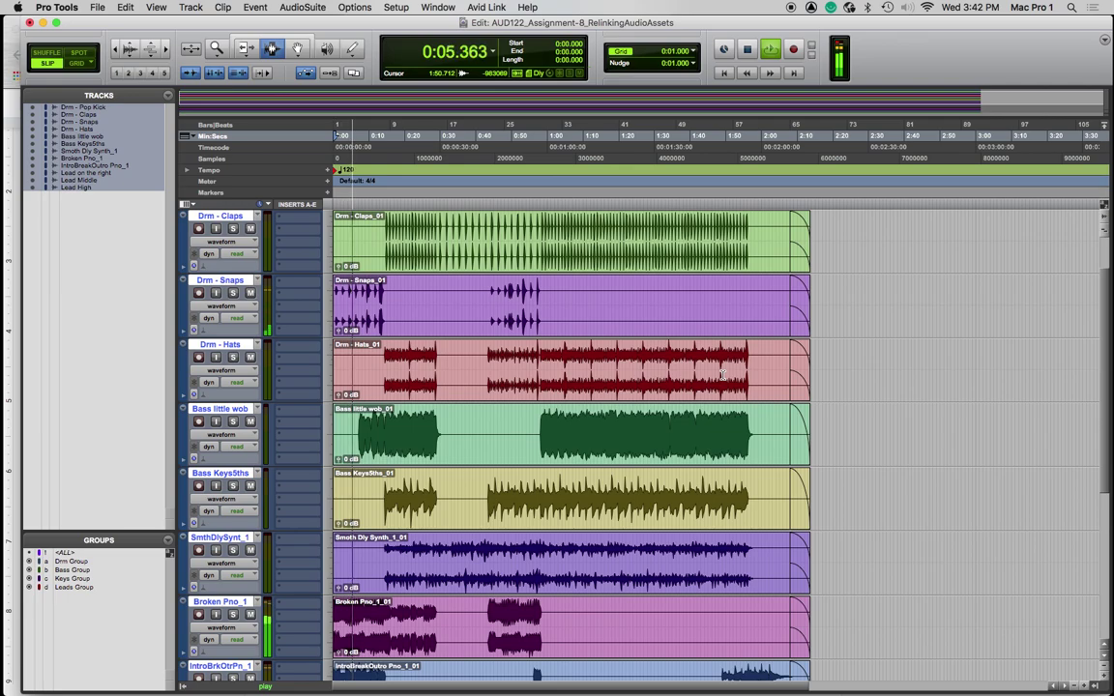
key("space")
Step: Play a short passage of the session across all tracks from about 1:05
left_click(567, 205)
key("space")
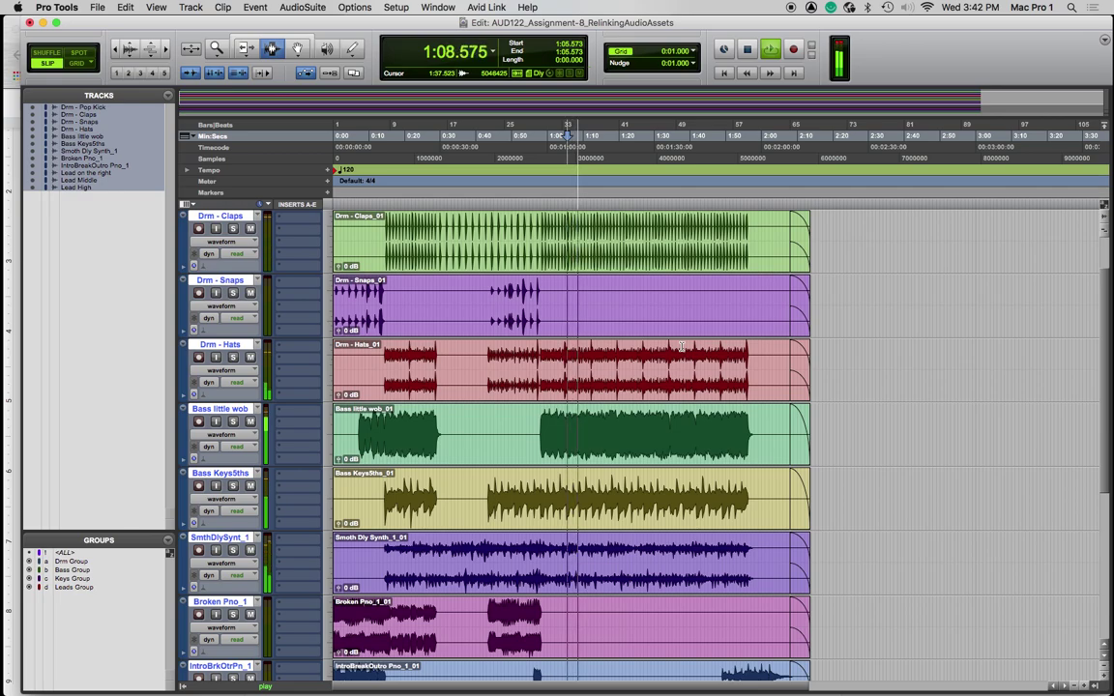
key("space")
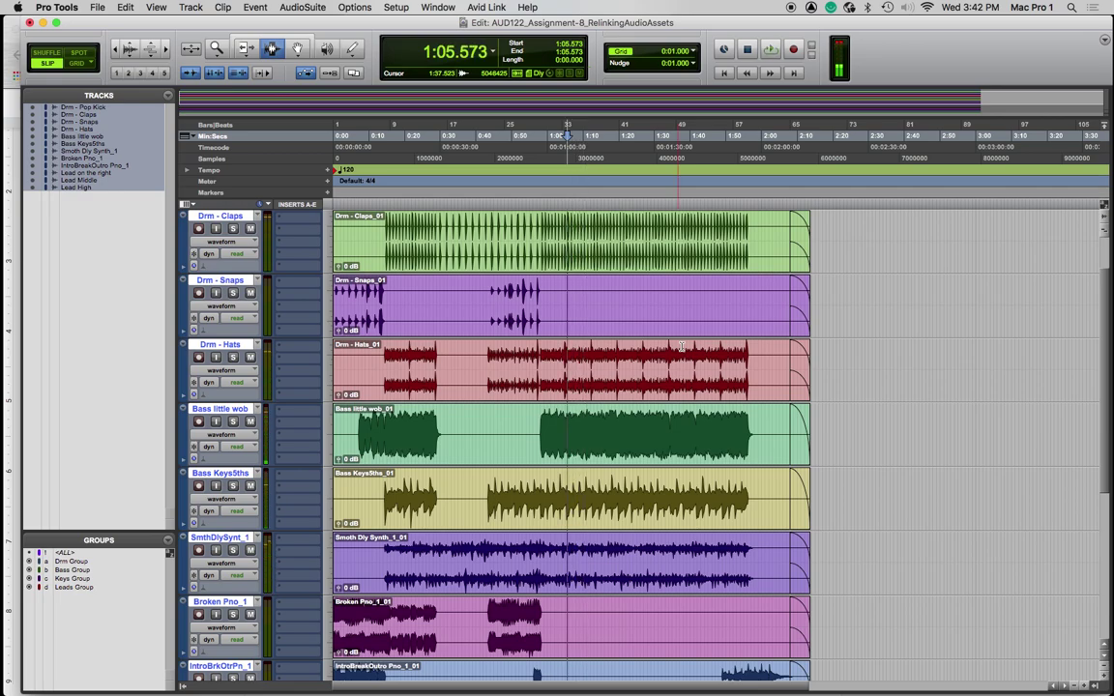